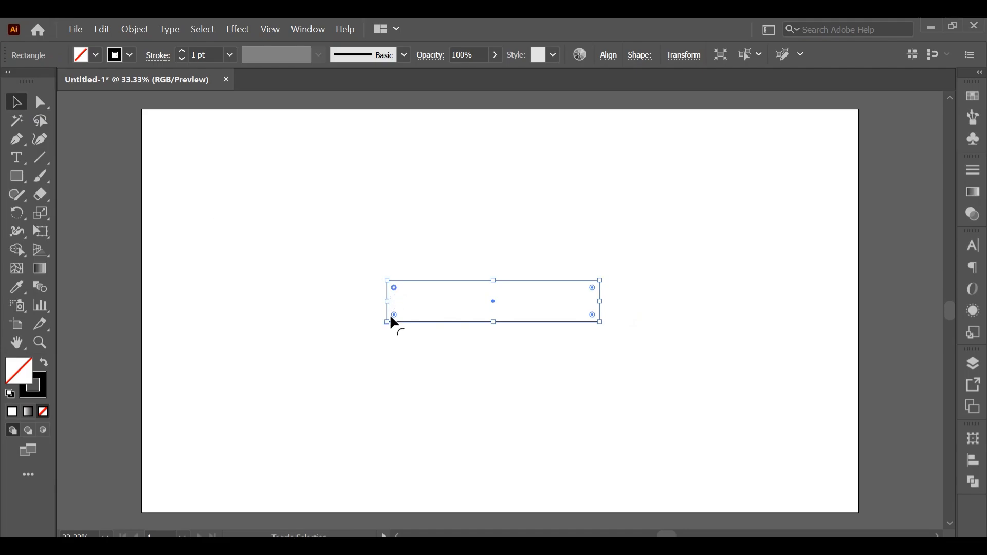
- Round the rectangle's two left corners and bend its right edge inward with the Curvature tool
left_click_drag(395, 288, 407, 296)
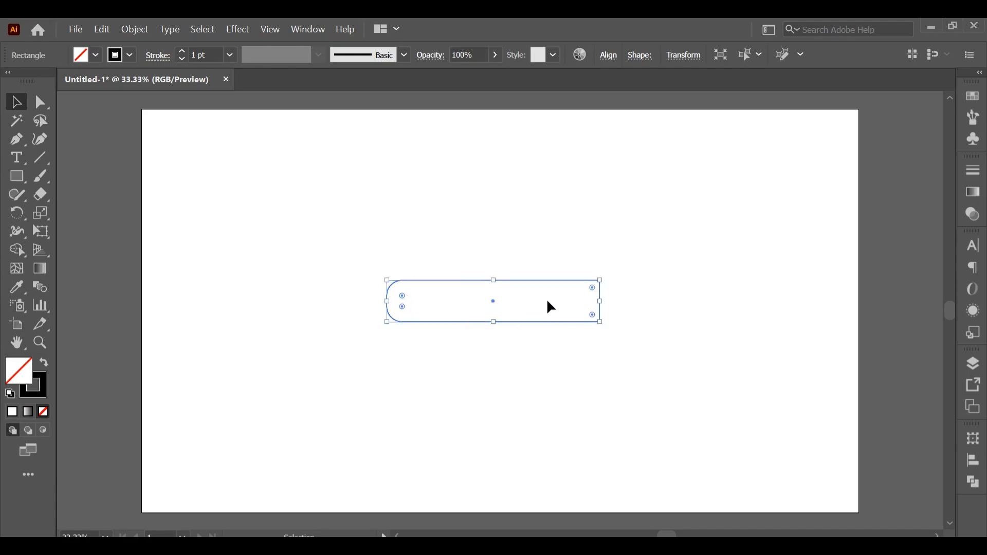
left_click(40, 139)
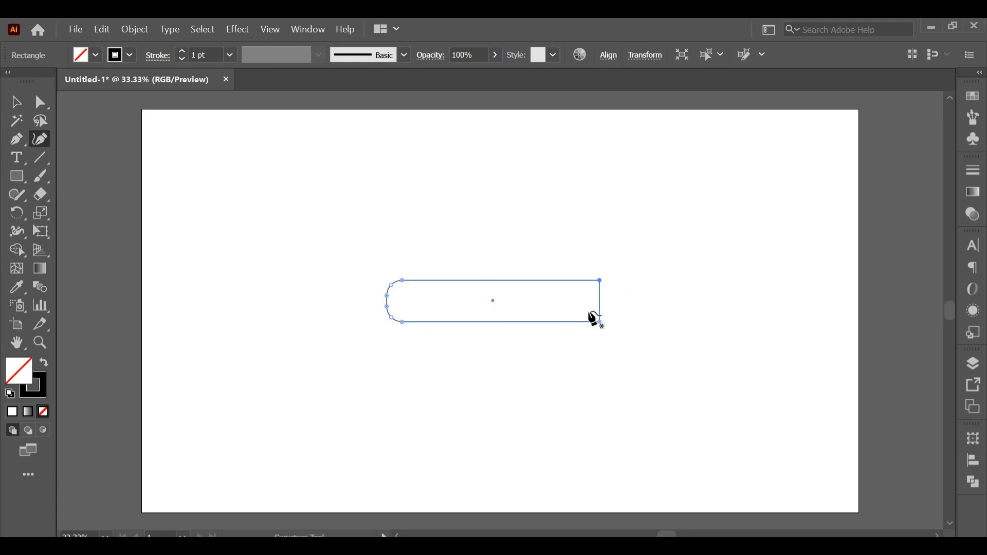
left_click_drag(600, 304, 585, 300)
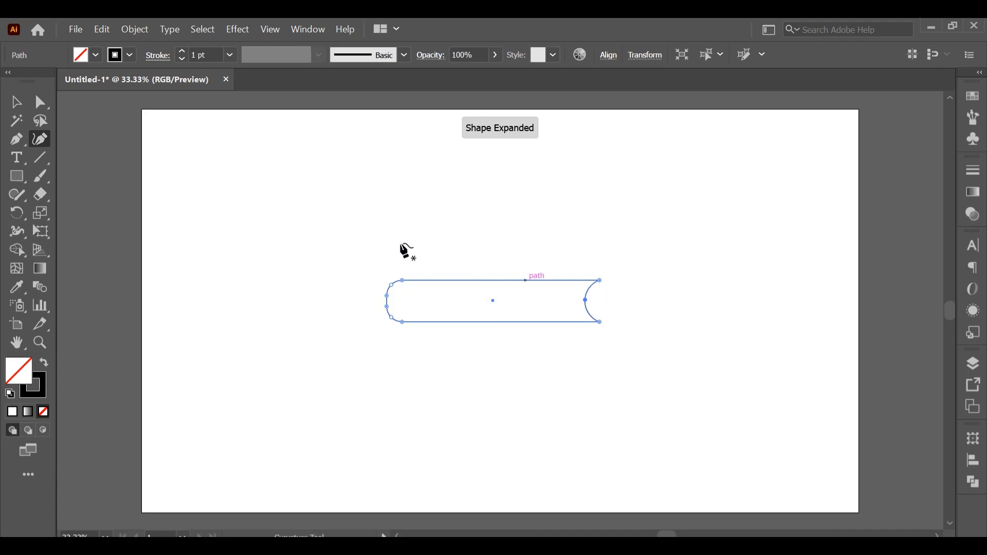
left_click(19, 103)
left_click(244, 221)
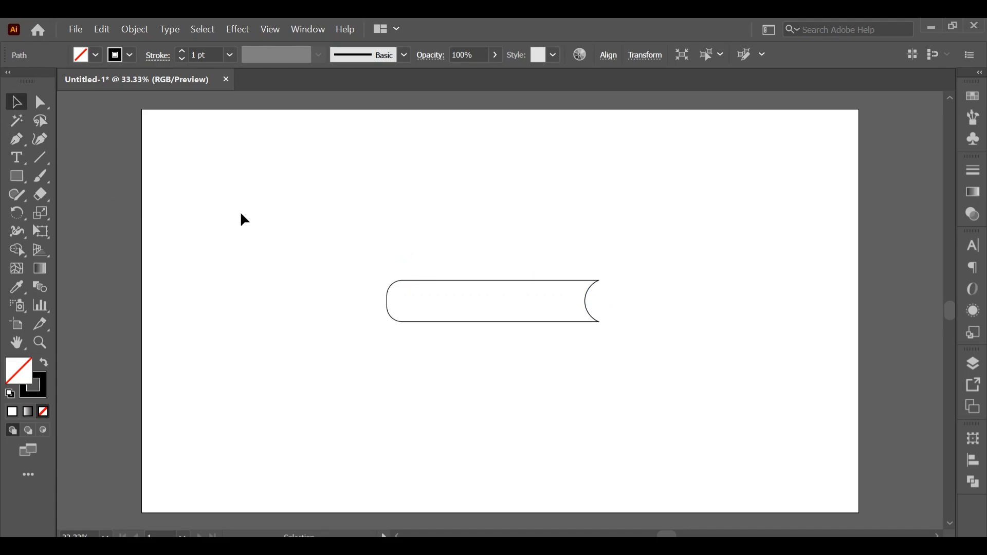
- Try to give the shape's outline a 4 pt red stroke
left_click(183, 51)
left_click(130, 55)
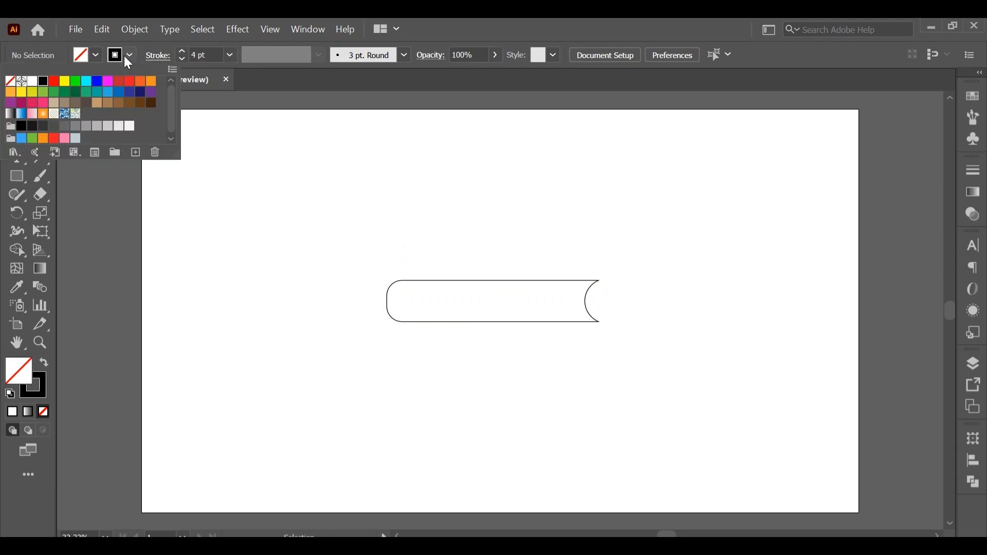
left_click(54, 82)
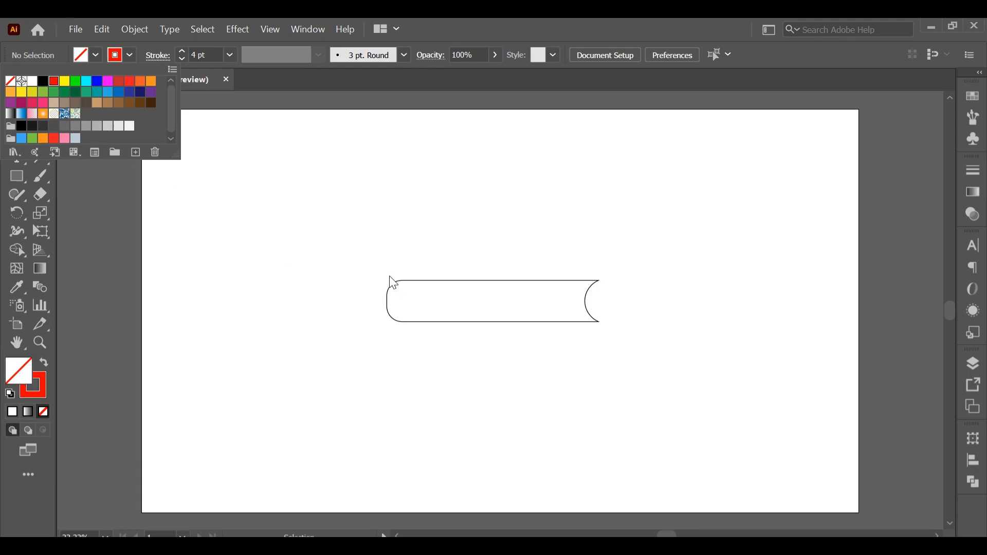
- Select the rounded shape and set its stroke to 4 pt red
left_click(410, 283)
left_click(410, 282)
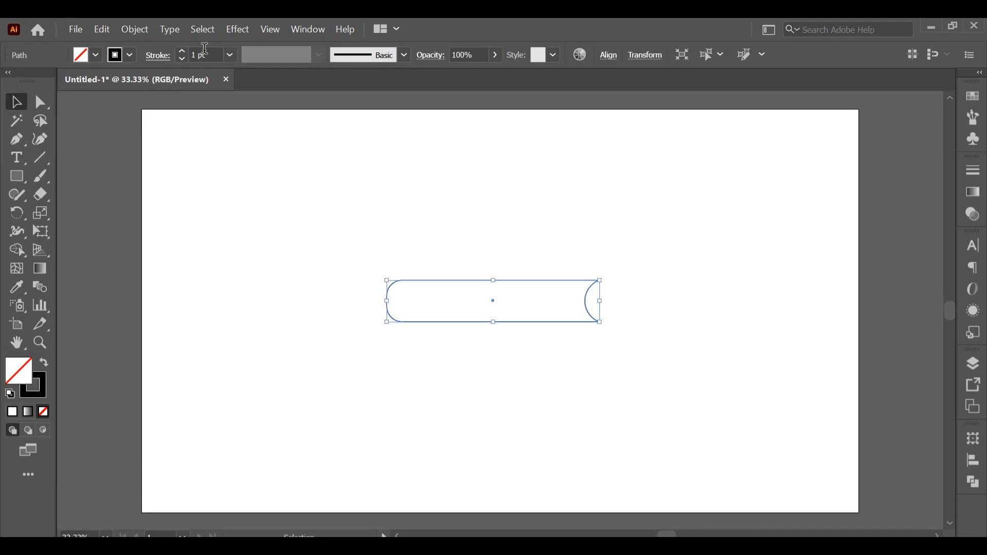
left_click(182, 52)
left_click(182, 52)
left_click(182, 52)
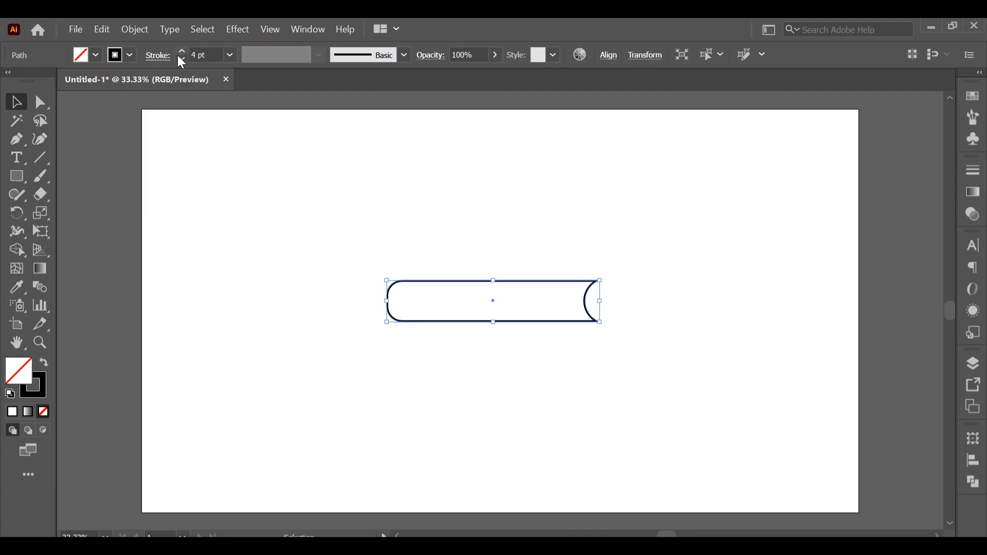
left_click(129, 56)
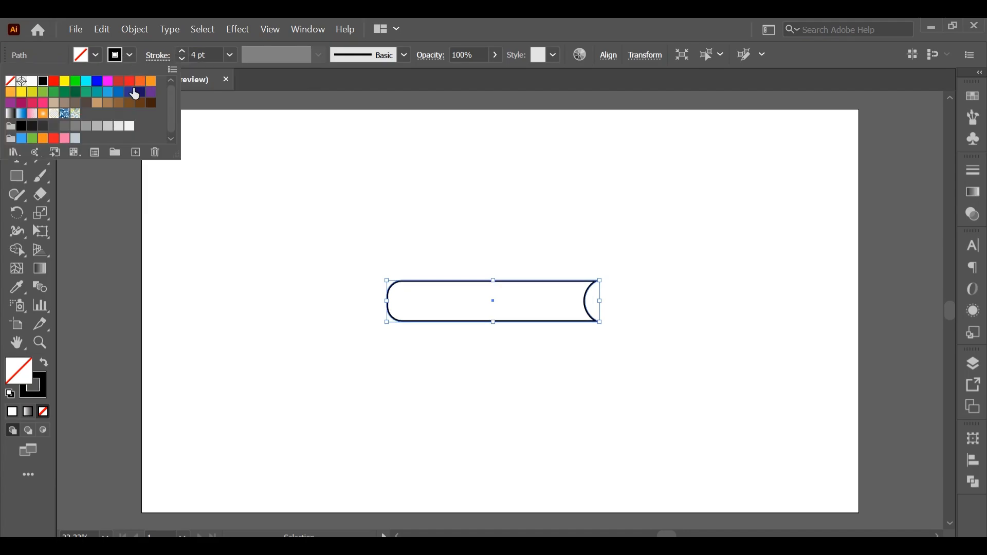
left_click(58, 85)
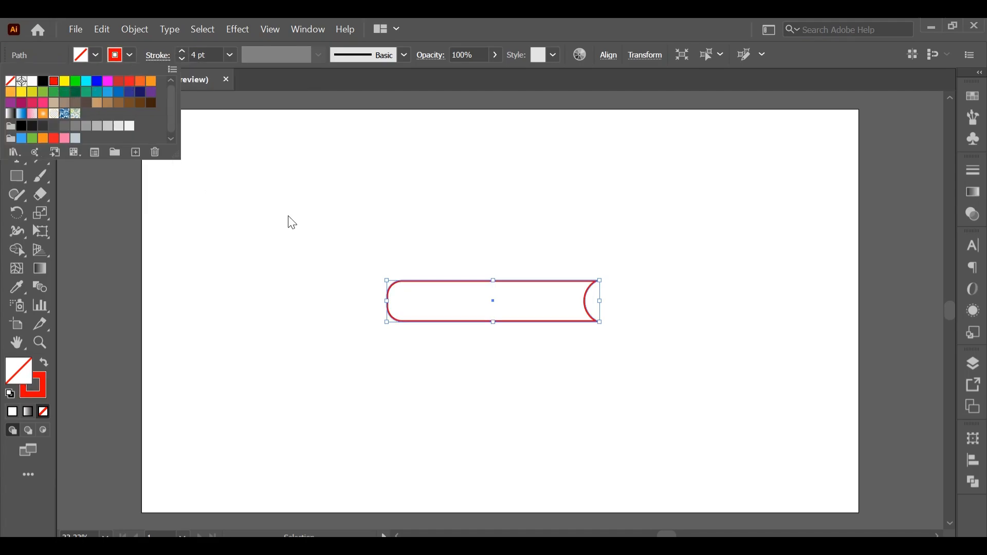
left_click(312, 269)
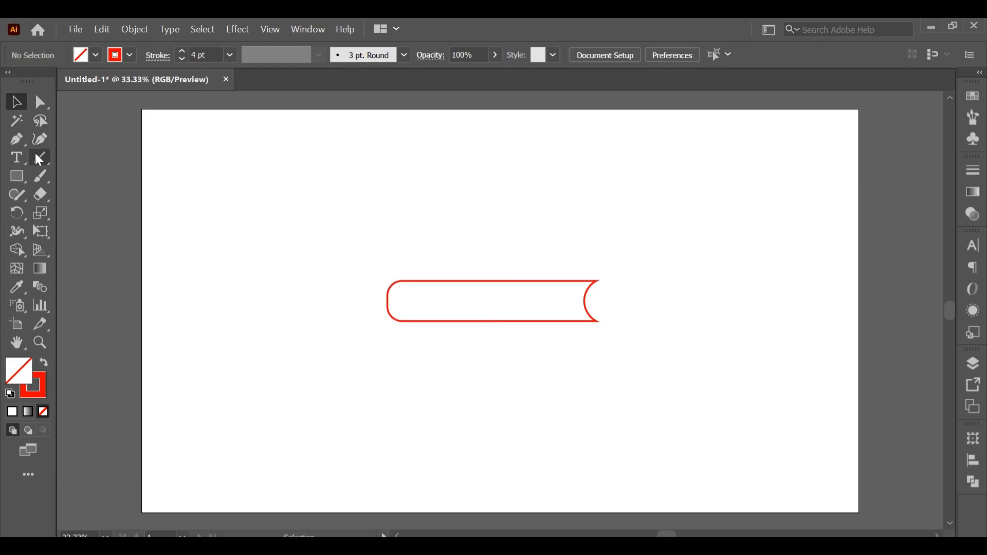
- Draw a horizontal line above the shape, extending past both of its ends, with a 1 pt gray stroke
left_click(39, 157)
left_click_drag(337, 238, 672, 242)
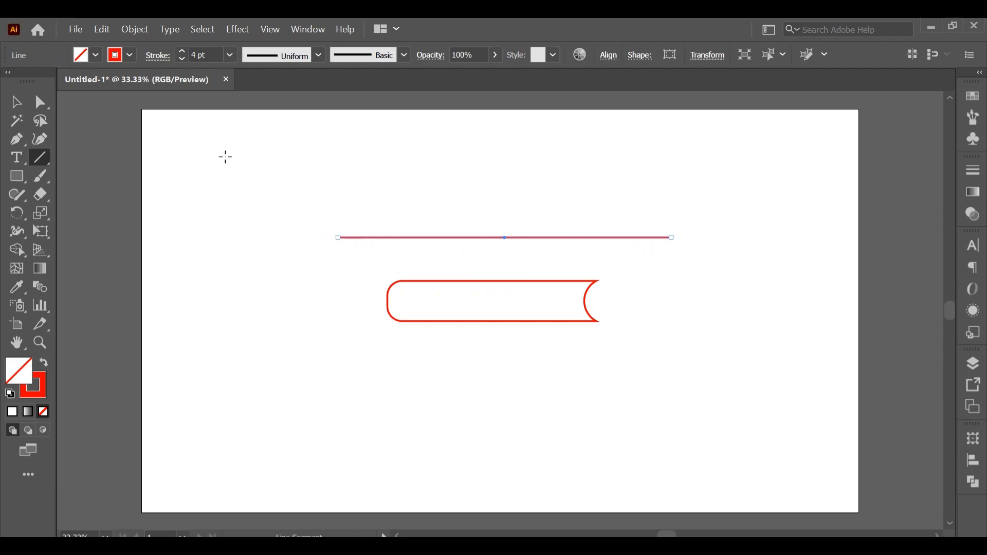
left_click(226, 56)
left_click(240, 121)
left_click(132, 55)
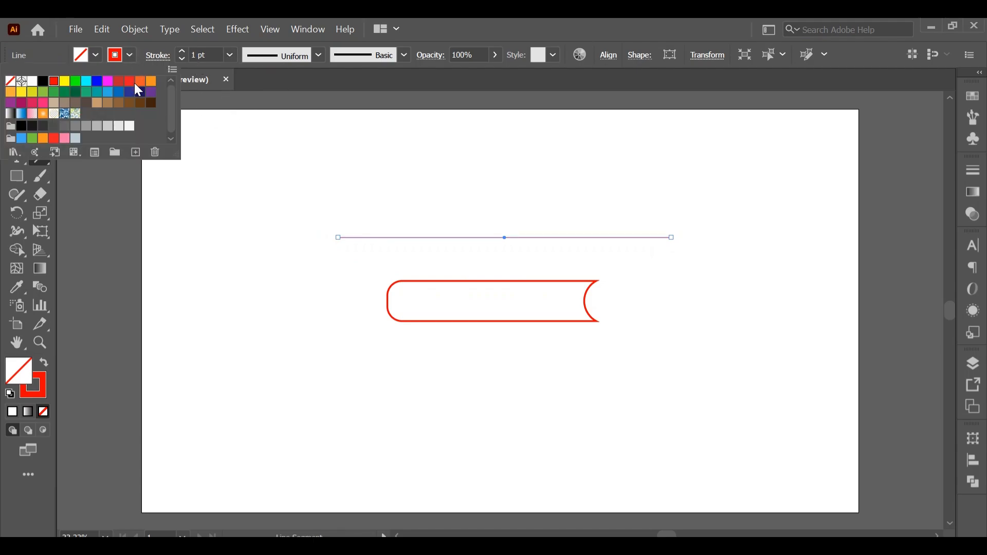
left_click(87, 127)
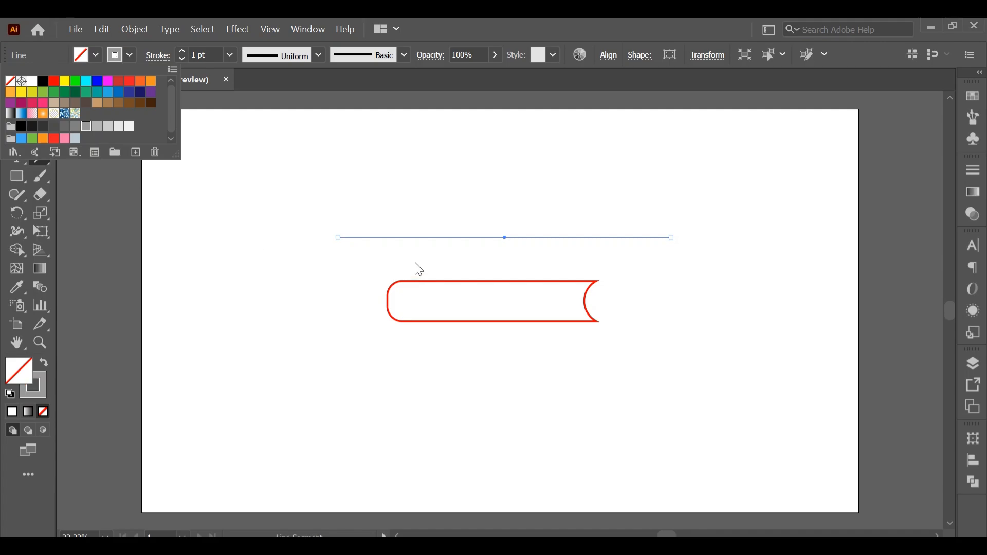
key("Escape")
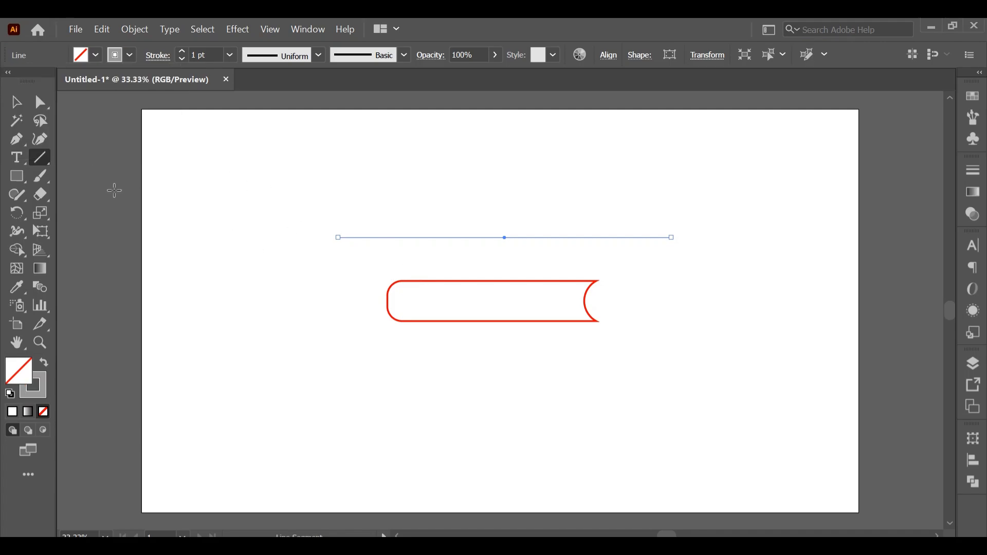
- Copy the gray line slightly downward and repeat the copy to build a stack of eleven evenly spaced lines
left_click(16, 102)
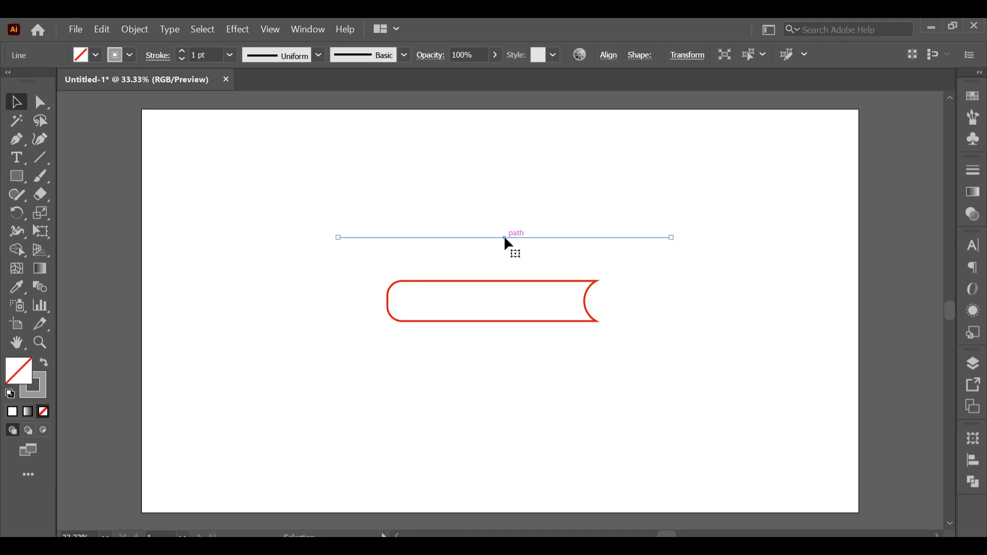
left_click_drag(505, 237, 505, 239)
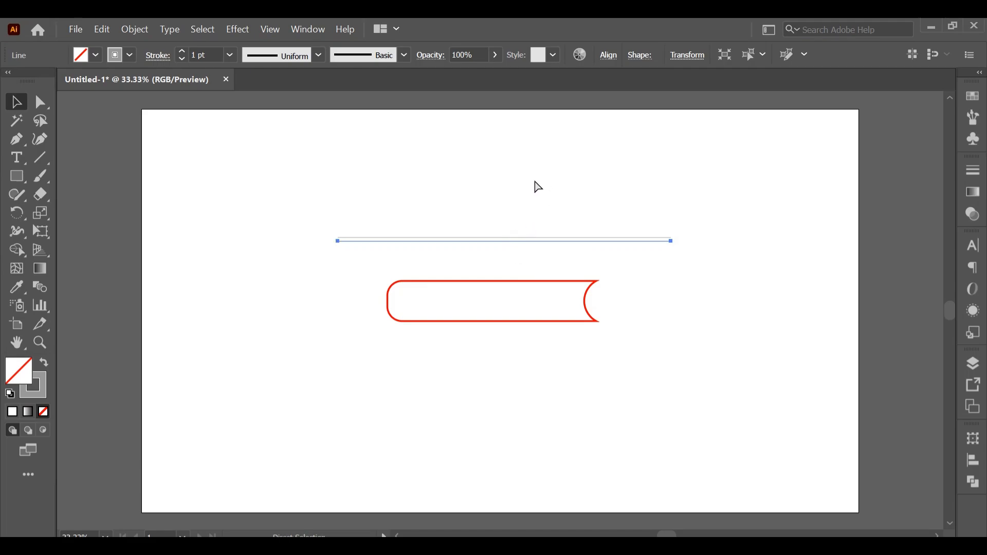
key("ctrl+d")
key("ctrl+d")
key("ctrl+d")
key("ctrl+d")
key("ctrl+d")
key("ctrl+d")
key("ctrl+d")
key("ctrl+d")
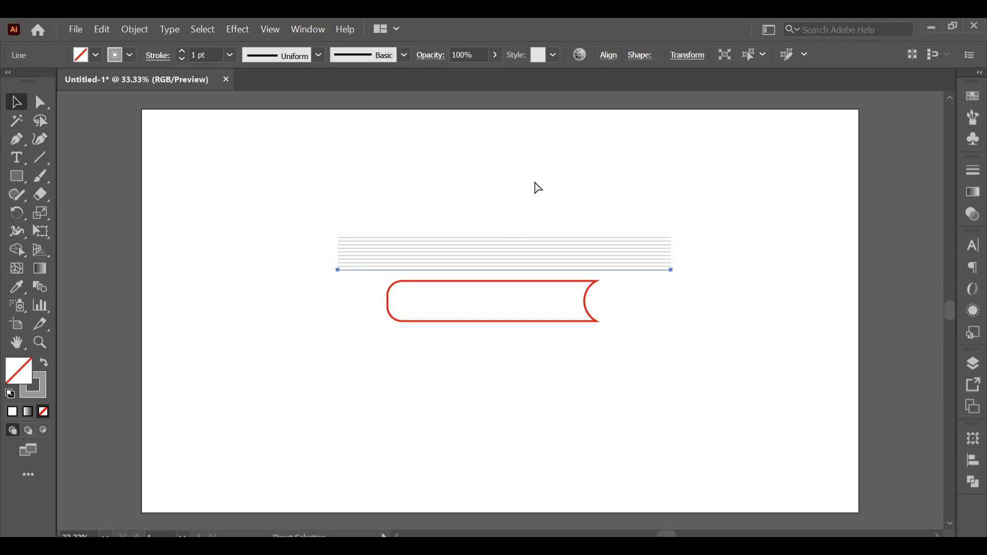
- Group all the gray lines
left_click_drag(625, 214, 662, 307)
right_click(634, 255)
left_click(670, 334)
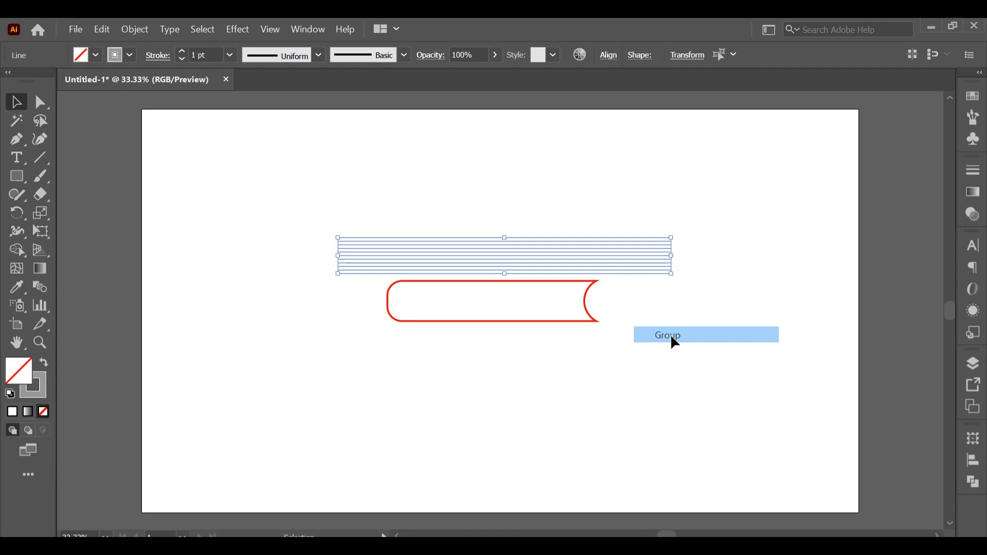
- Vertically center the group of gray lines on the red shape, using the shape as the key object
left_click_drag(443, 215, 490, 288)
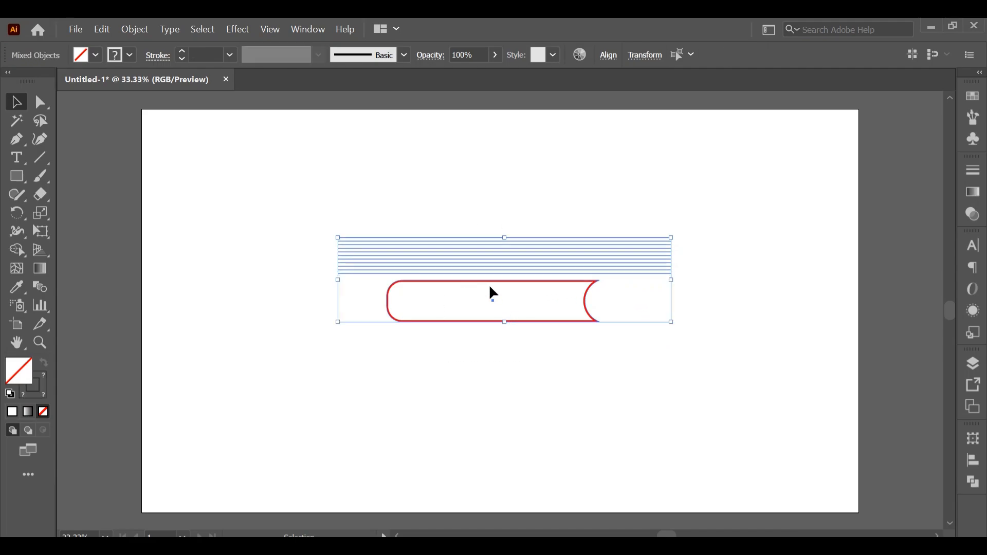
left_click(493, 291)
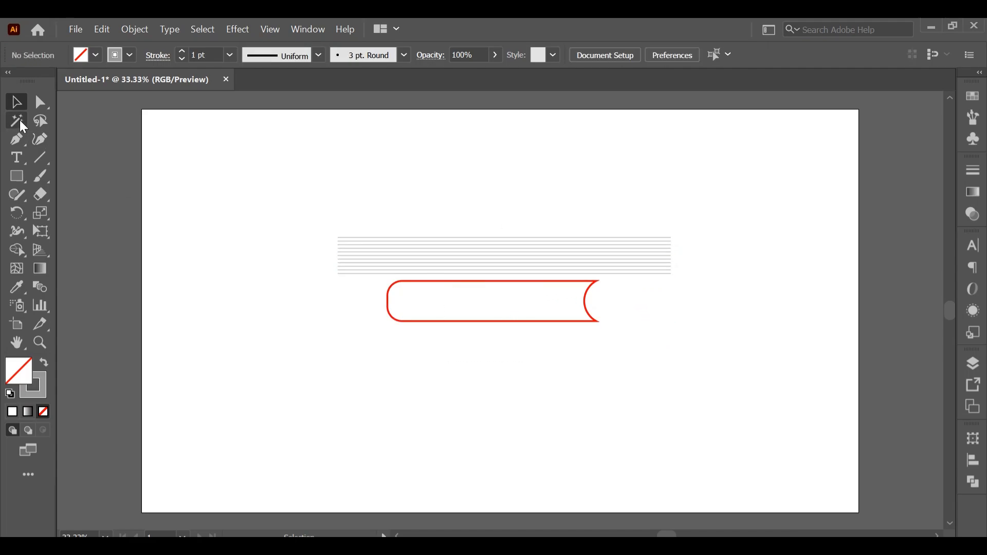
left_click_drag(425, 208, 468, 287)
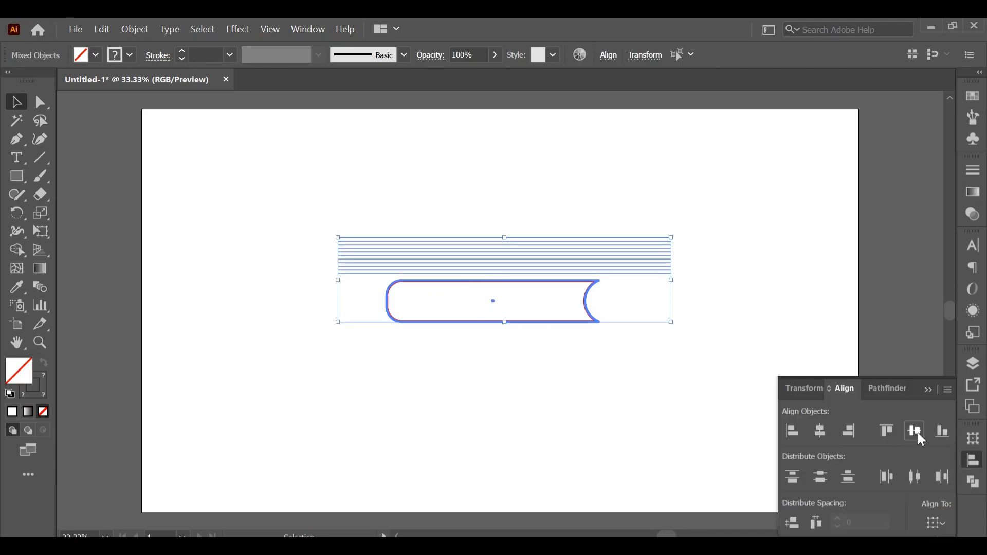
left_click(916, 432)
left_click(928, 389)
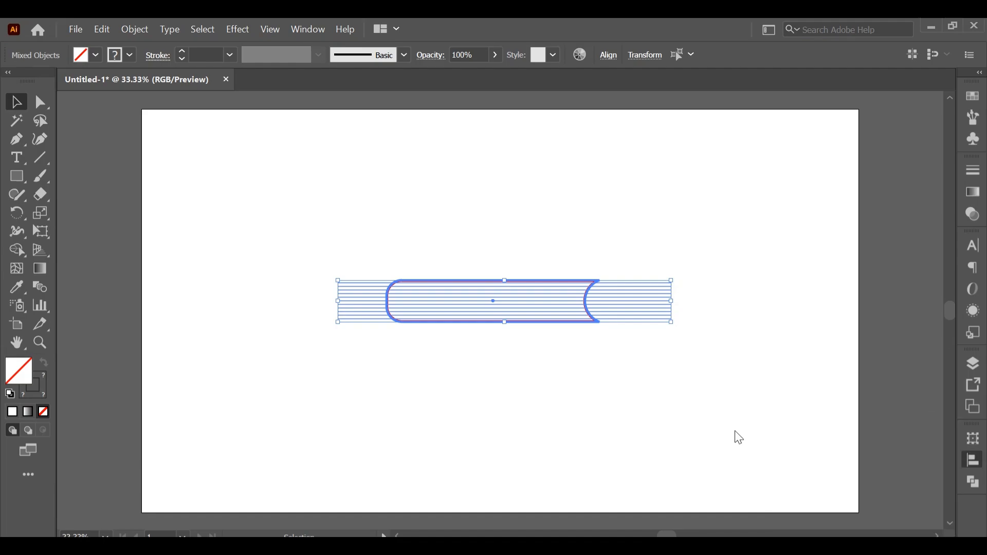
- Reduce the height of the gray line group so it leaves a gap inside the red outline's upper and lower edges
left_click(567, 452)
left_click_drag(687, 364, 673, 350)
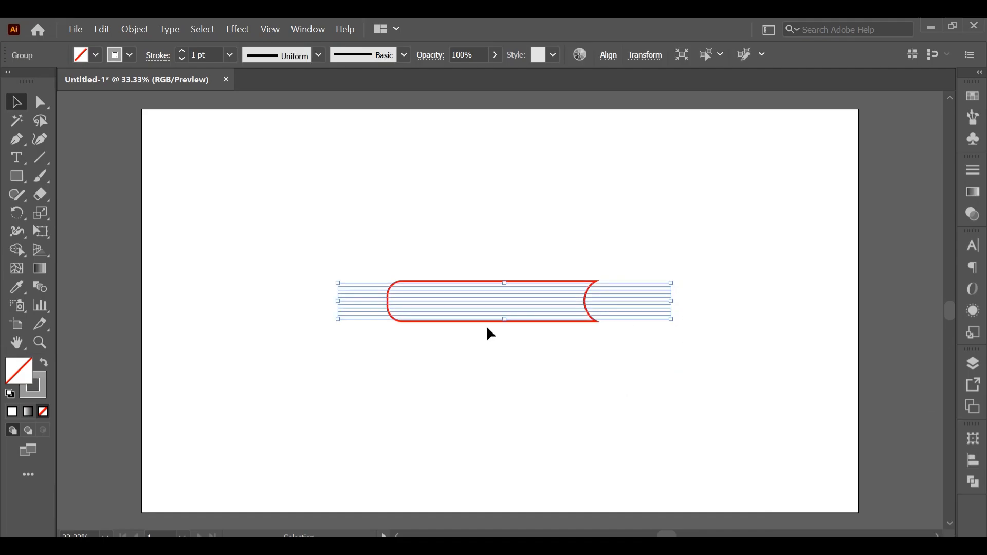
left_click_drag(506, 286, 507, 289)
left_click(563, 397)
- Trim off the gray line ends outside both sides of the red outline with the Shape Builder tool
left_click_drag(348, 225, 734, 456)
left_click(22, 252)
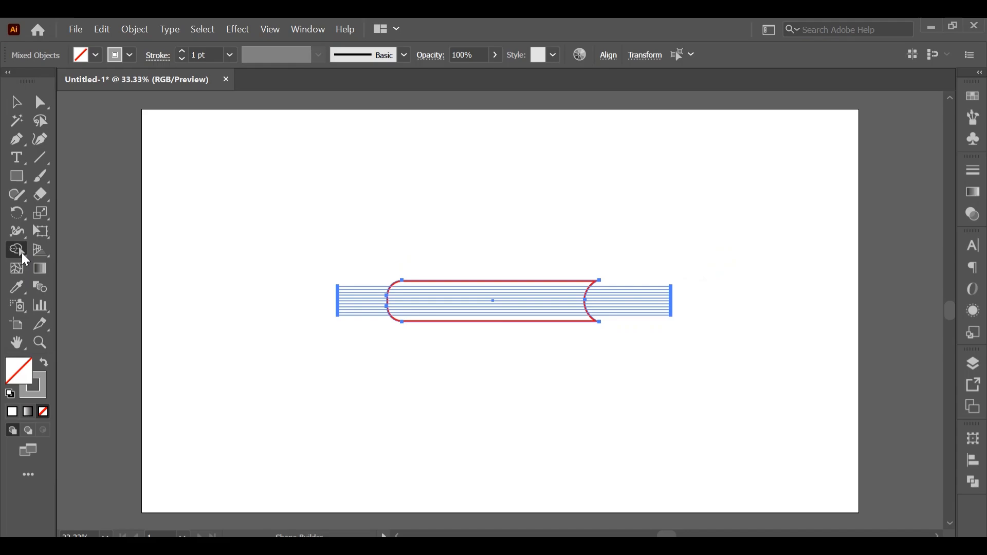
left_click_drag(368, 303, 379, 398)
left_click_drag(652, 278, 653, 311)
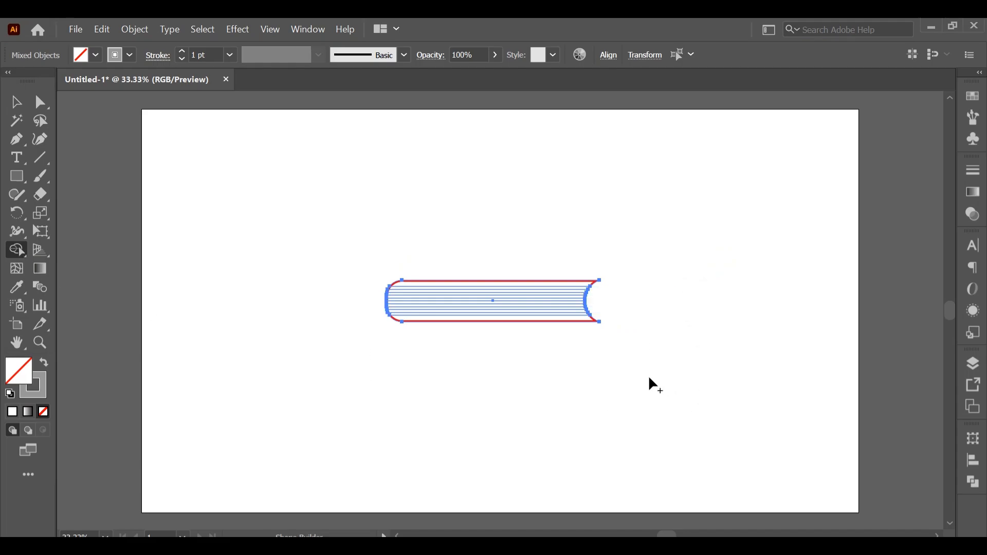
left_click(15, 101)
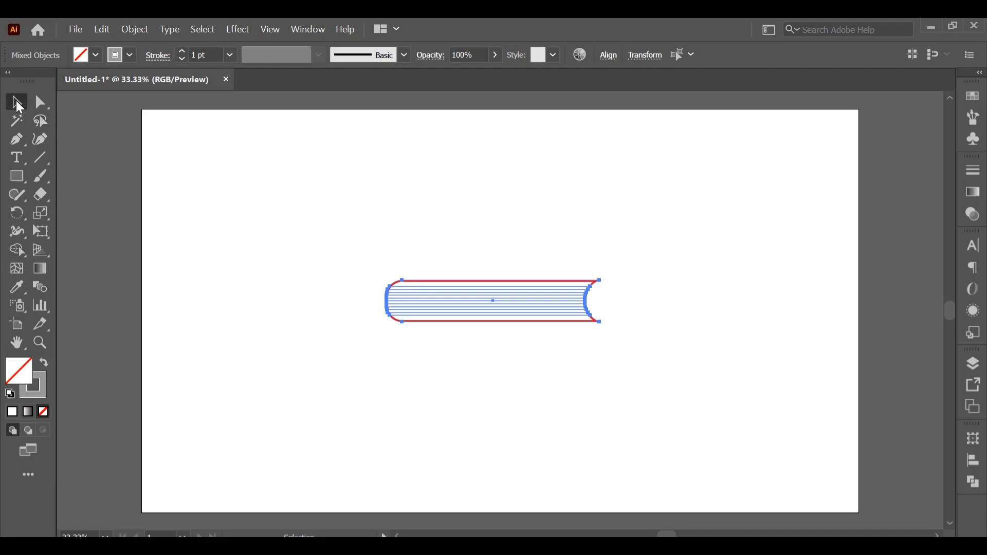
left_click(381, 420)
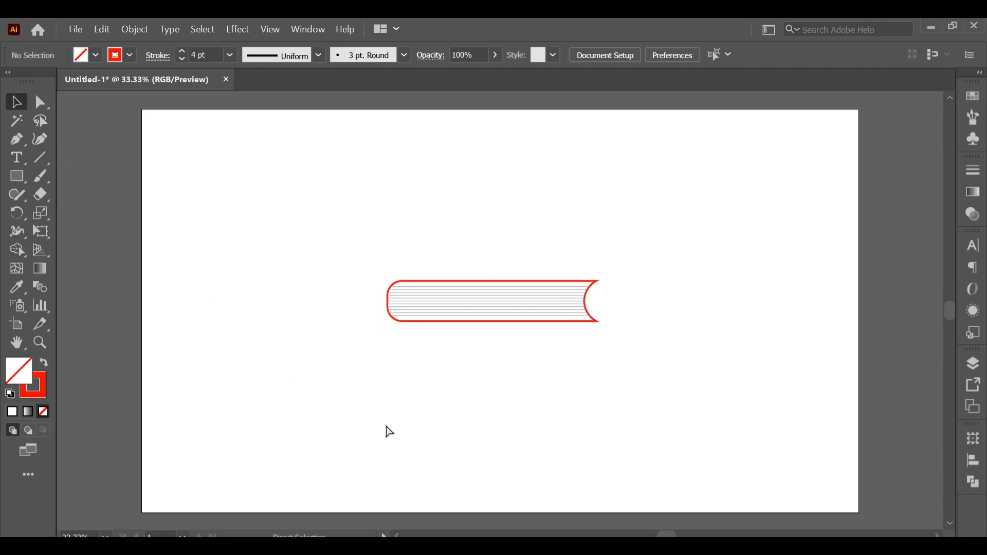
- Delete the middle anchor point of the inward-curved right edge to open the red outline on that side
key("ctrl+equal")
key("ctrl+equal")
key("ctrl+equal")
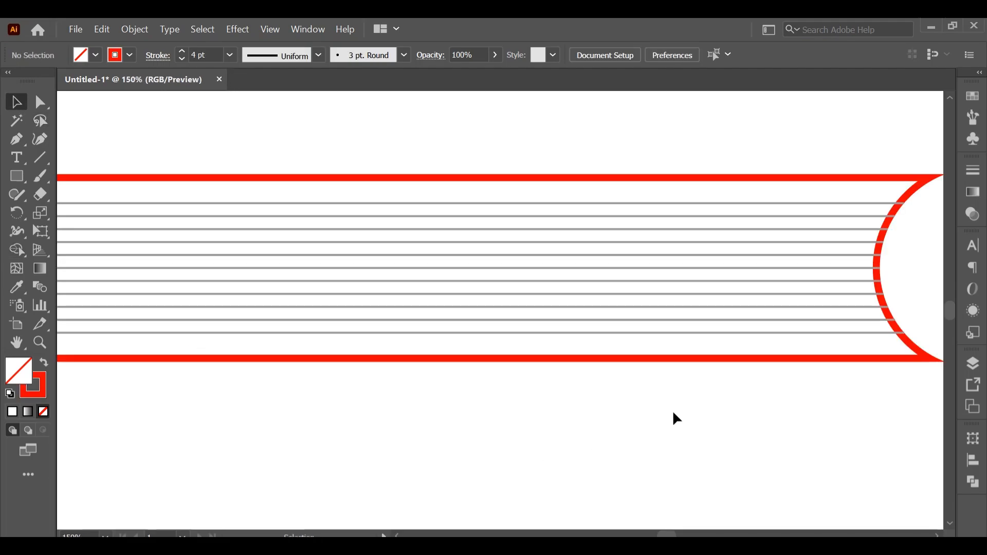
key("ctrl+equal")
left_click_drag(544, 260, 252, 297)
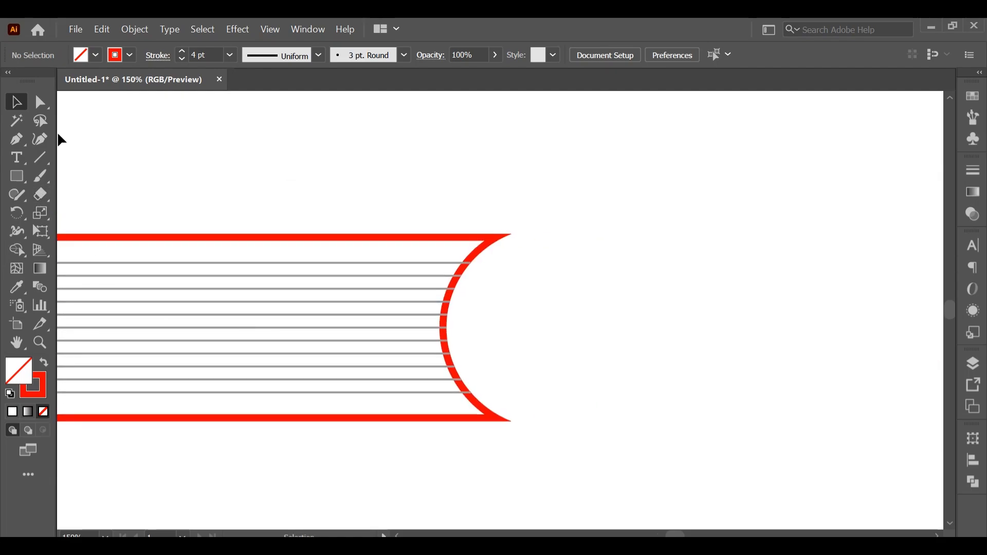
left_click(41, 103)
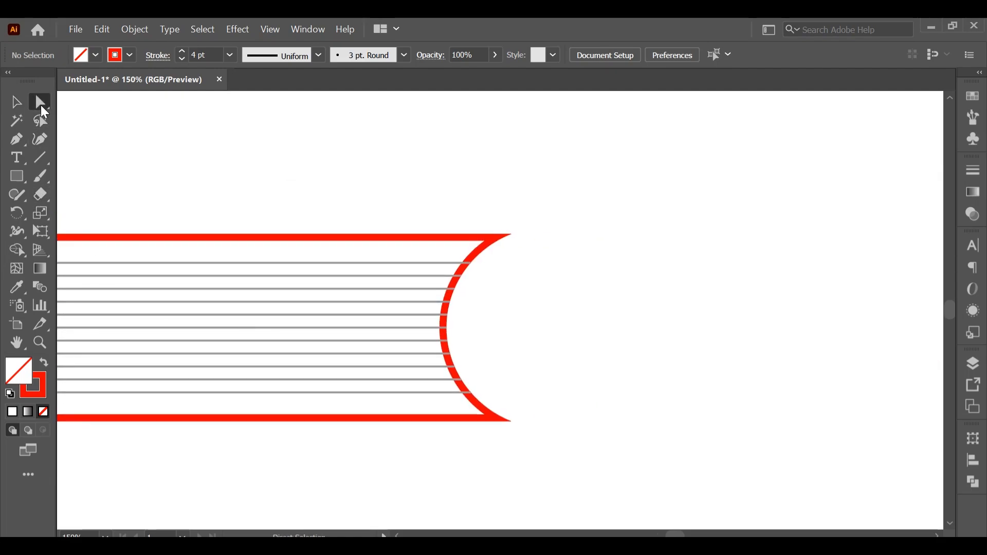
left_click(449, 329)
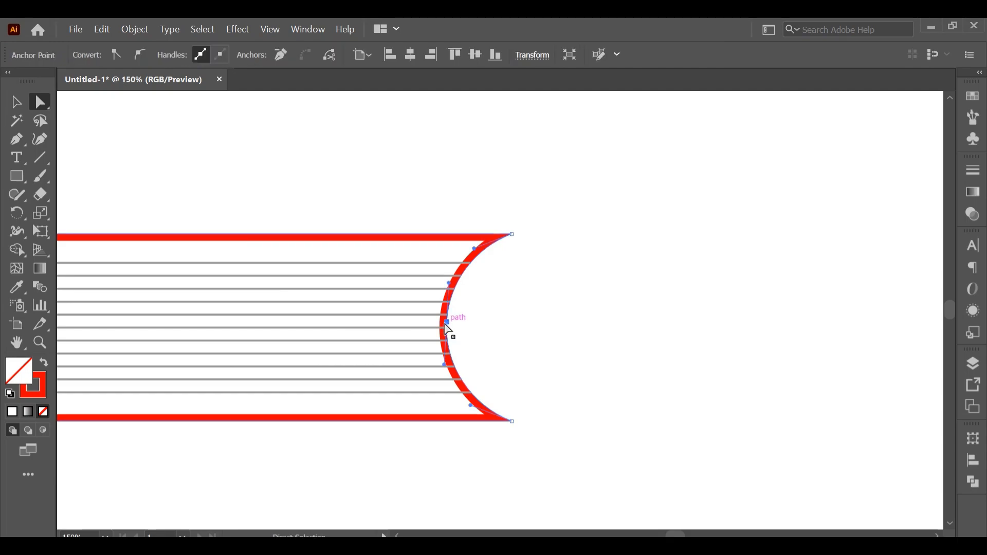
key("Delete")
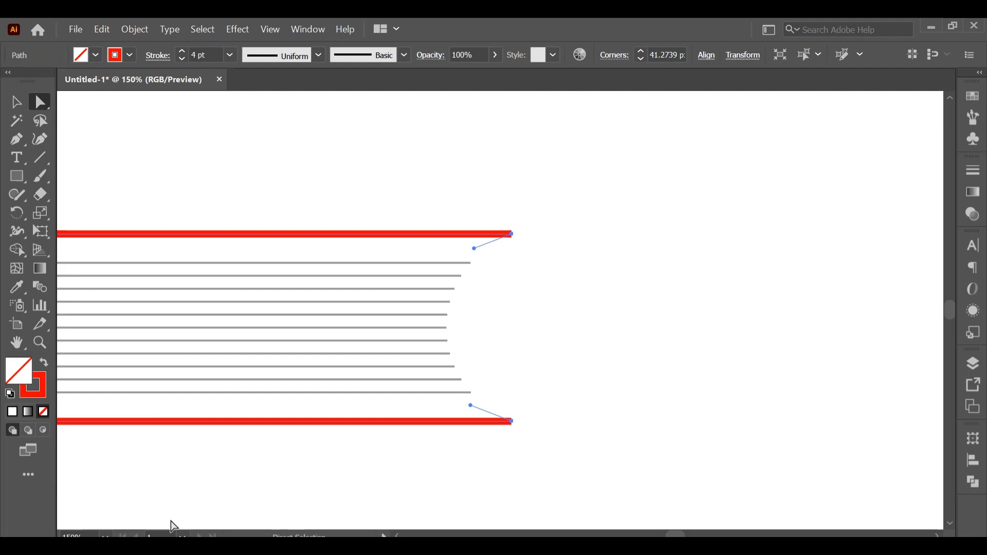
- Group the red book outline together with the gray page lines
left_click(105, 536)
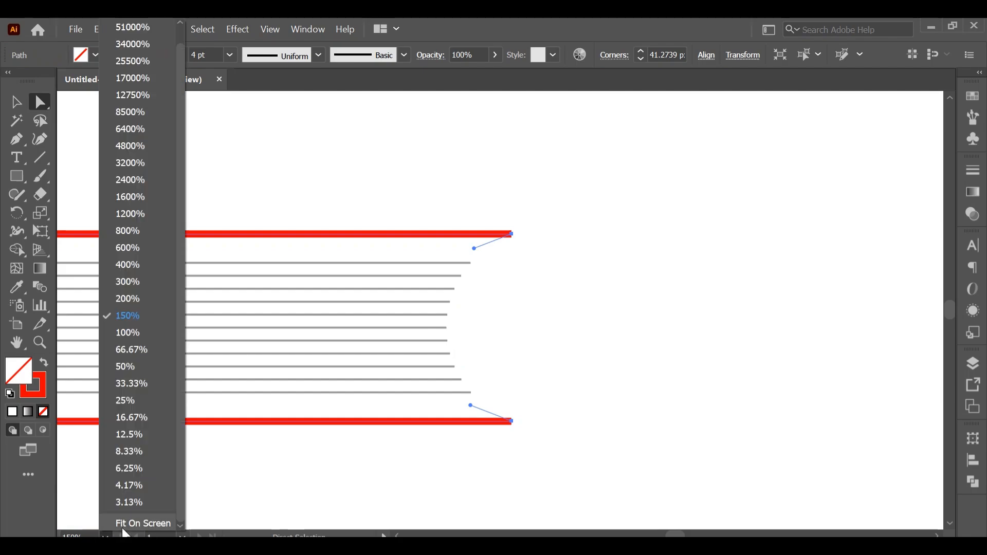
left_click(154, 522)
left_click(338, 278)
left_click_drag(329, 223, 593, 414)
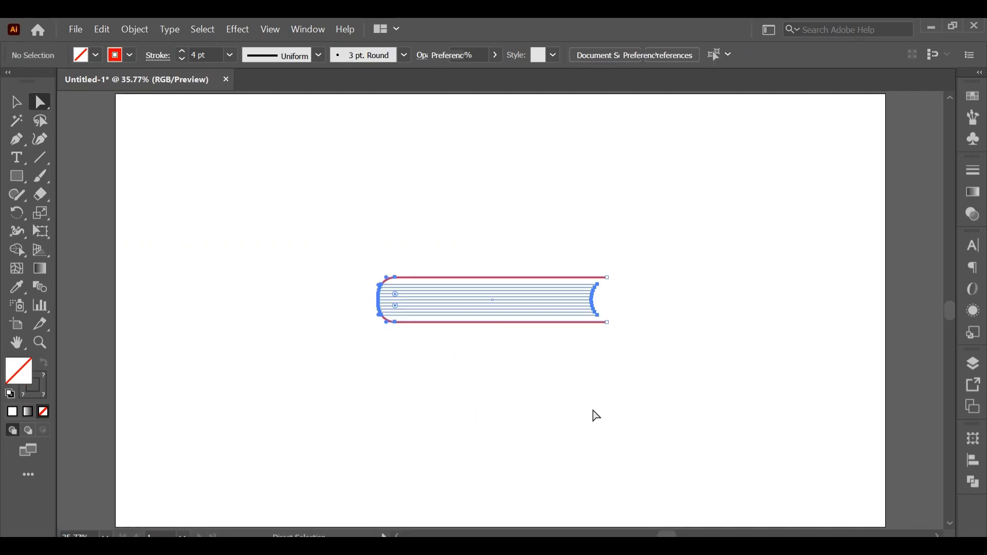
right_click(477, 277)
left_click(527, 381)
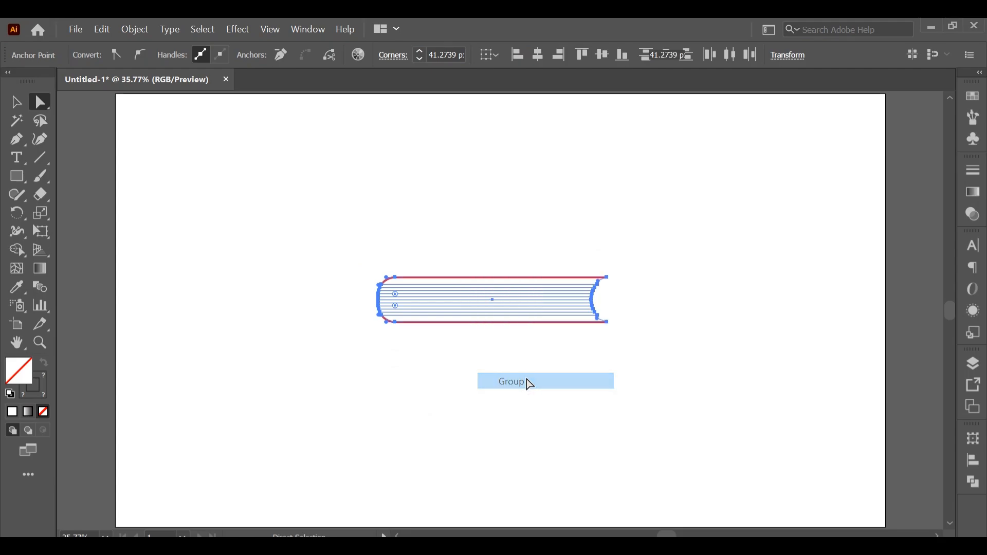
left_click(463, 232)
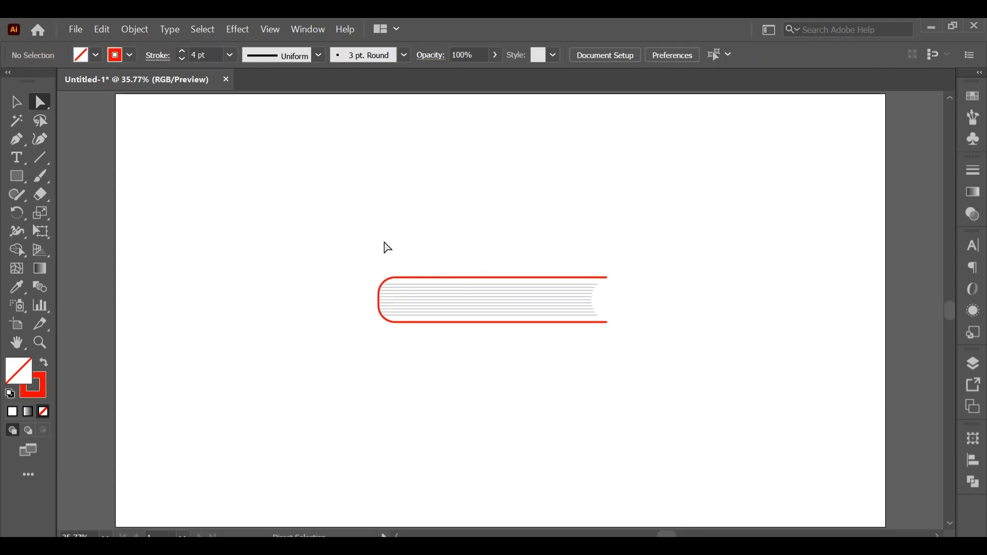
left_click_drag(388, 249, 448, 337)
left_click(240, 31)
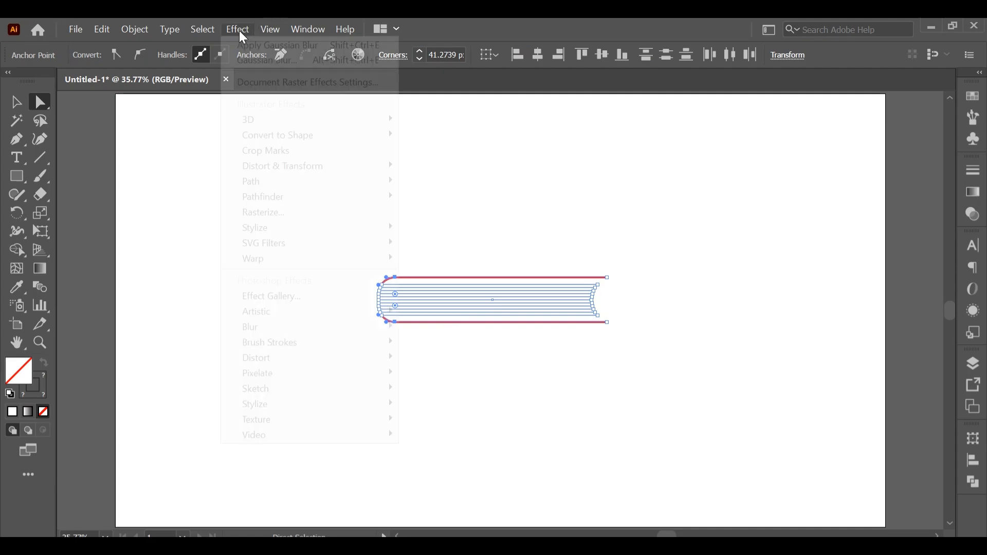
mouse_move(294, 121)
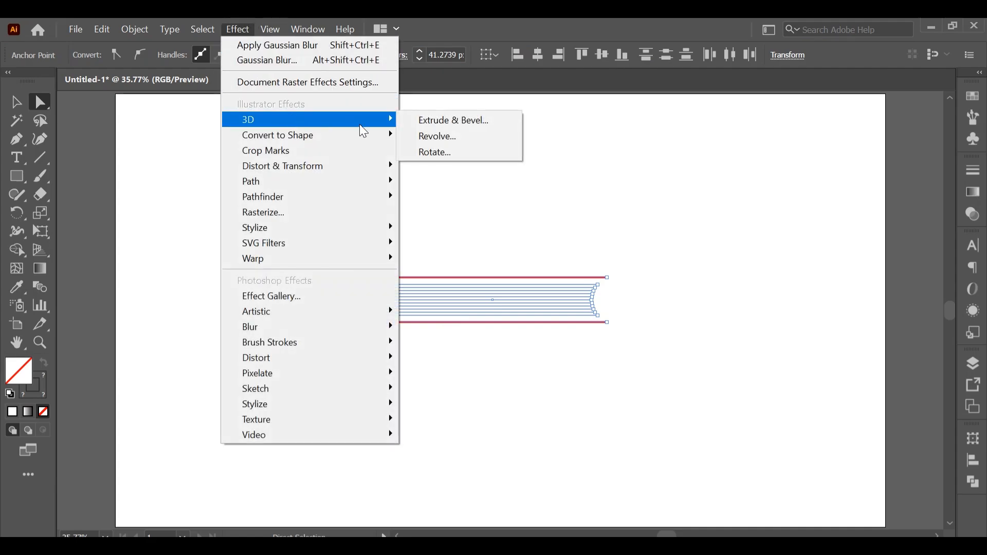
left_click(429, 122)
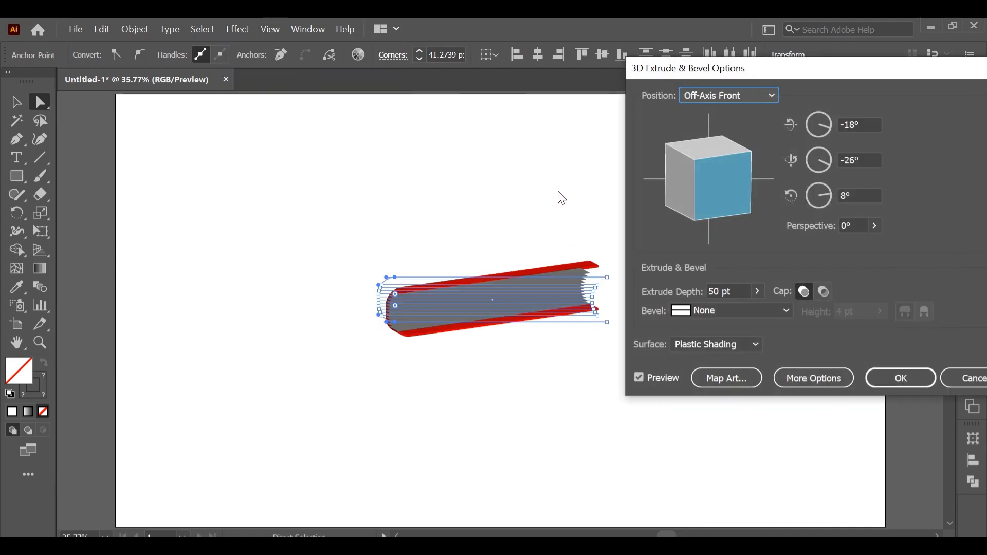
left_click(757, 291)
left_click_drag(704, 309, 722, 312)
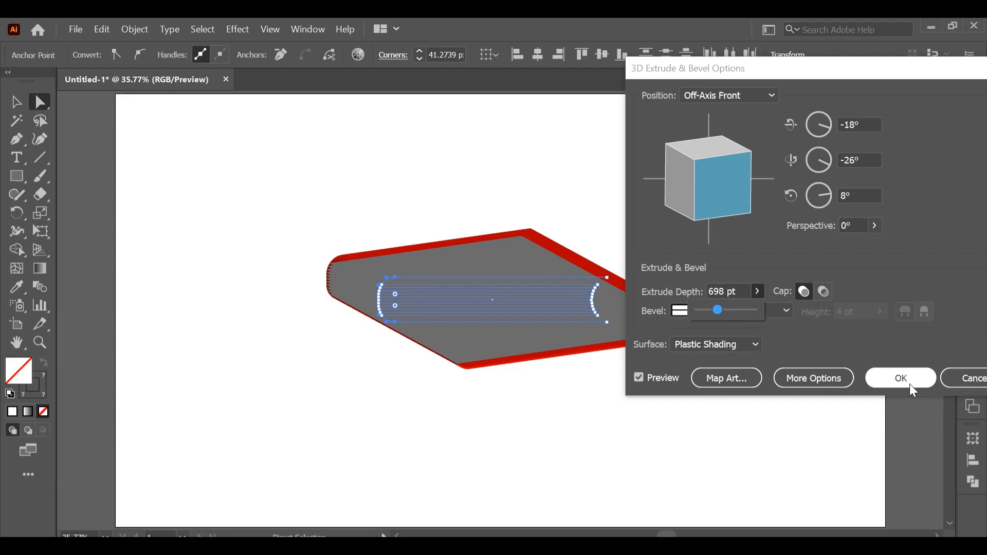
left_click(966, 378)
left_click(741, 323)
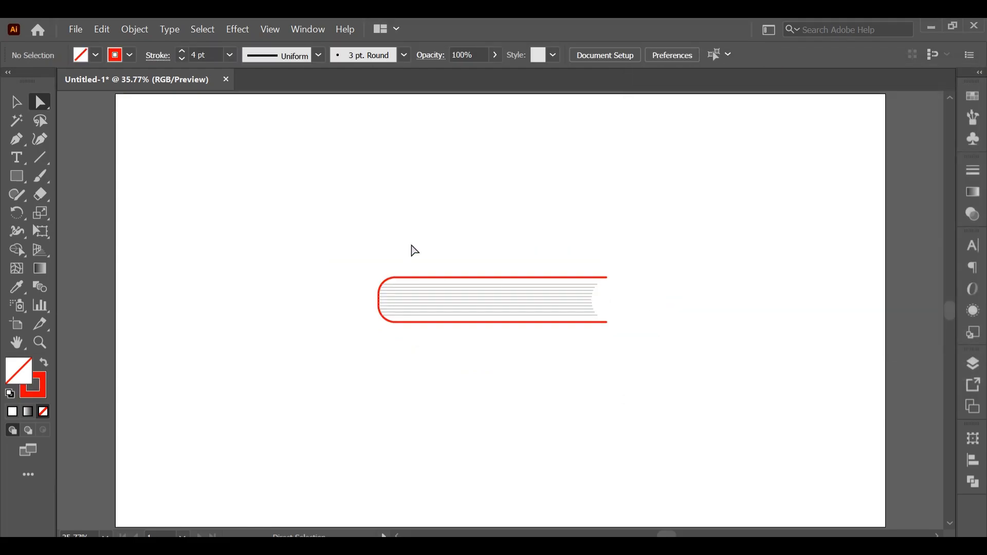
- Apply a 3D Extrude & Bevel effect with an extrude depth of 797 pt to the whole book group
left_click_drag(321, 214, 594, 393)
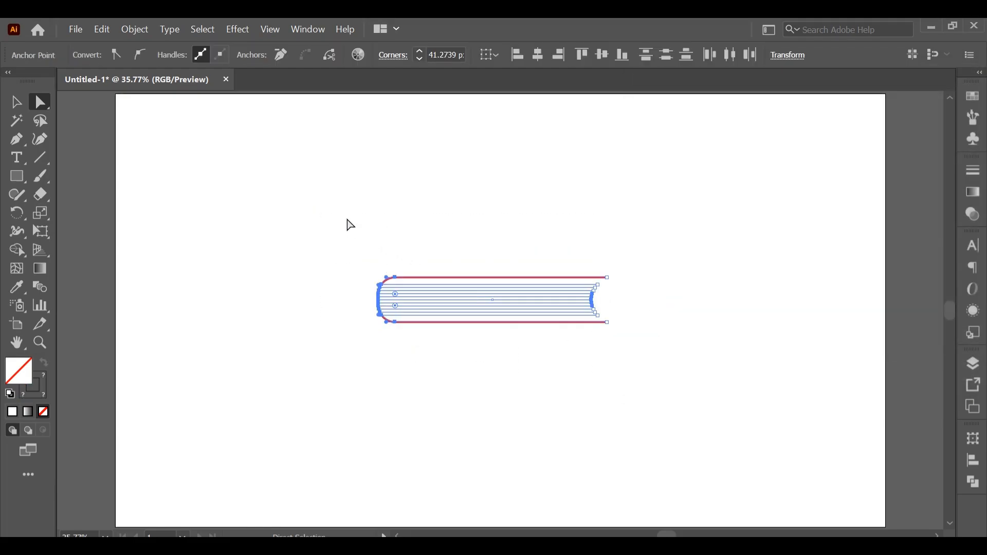
left_click(16, 102)
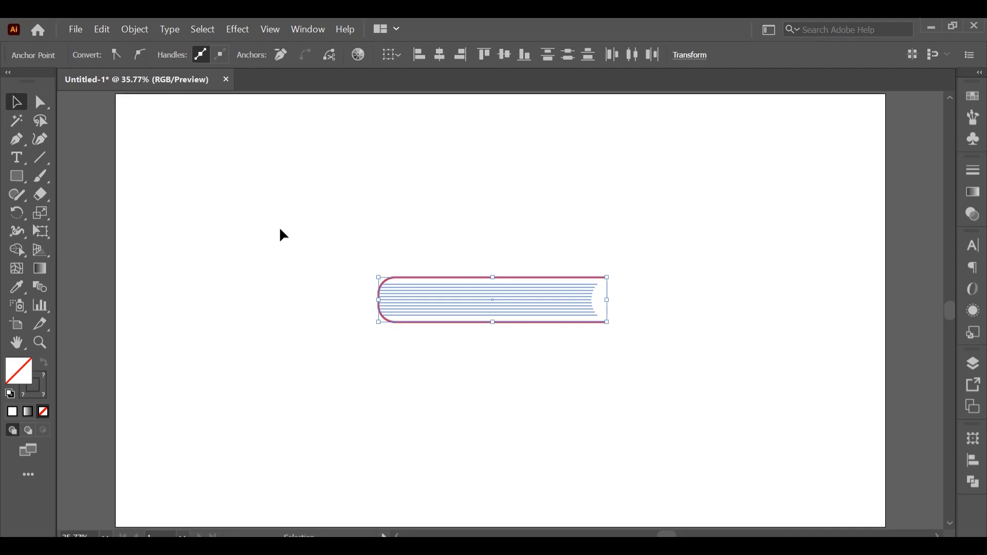
left_click_drag(283, 235, 462, 419)
right_click(483, 304)
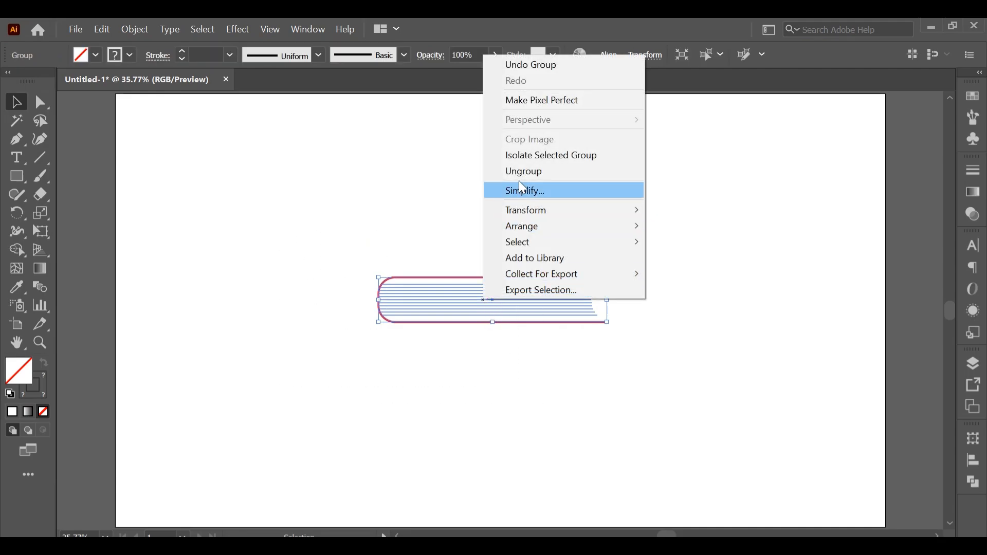
left_click(403, 219)
left_click_drag(364, 227, 515, 347)
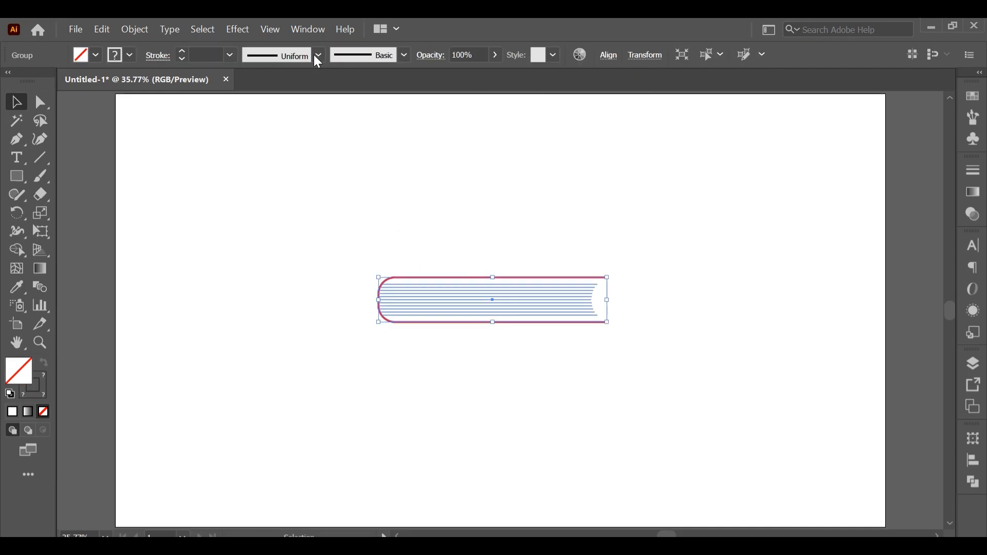
left_click(238, 30)
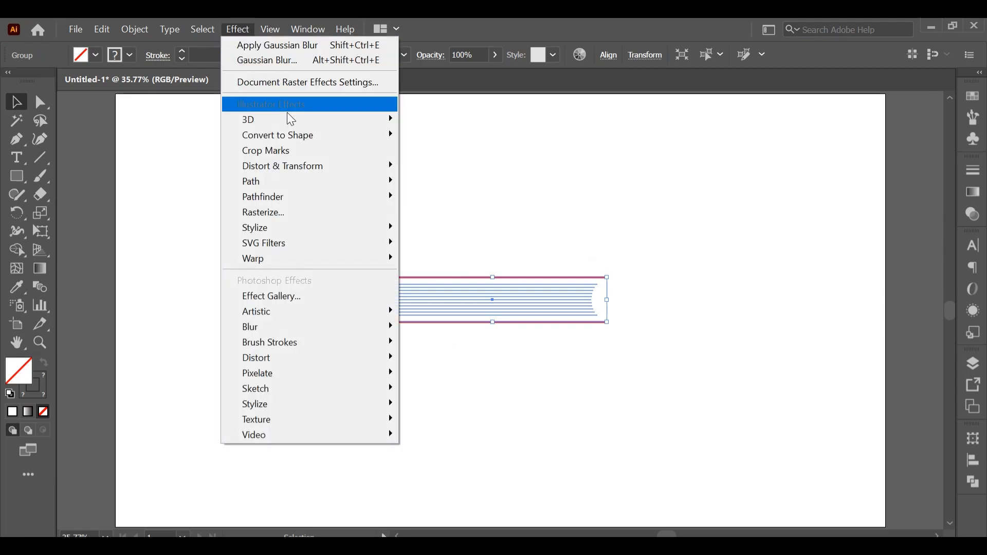
mouse_move(320, 121)
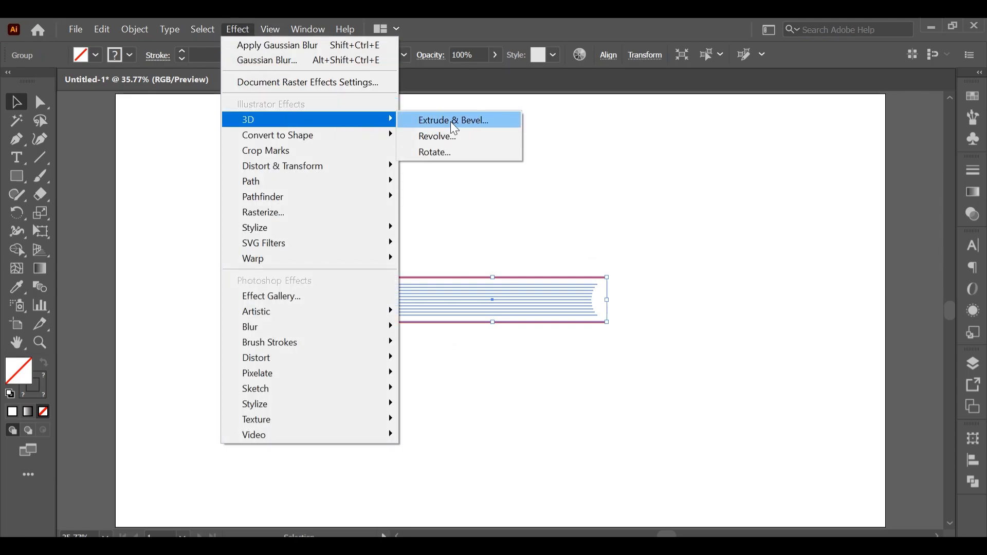
left_click(451, 121)
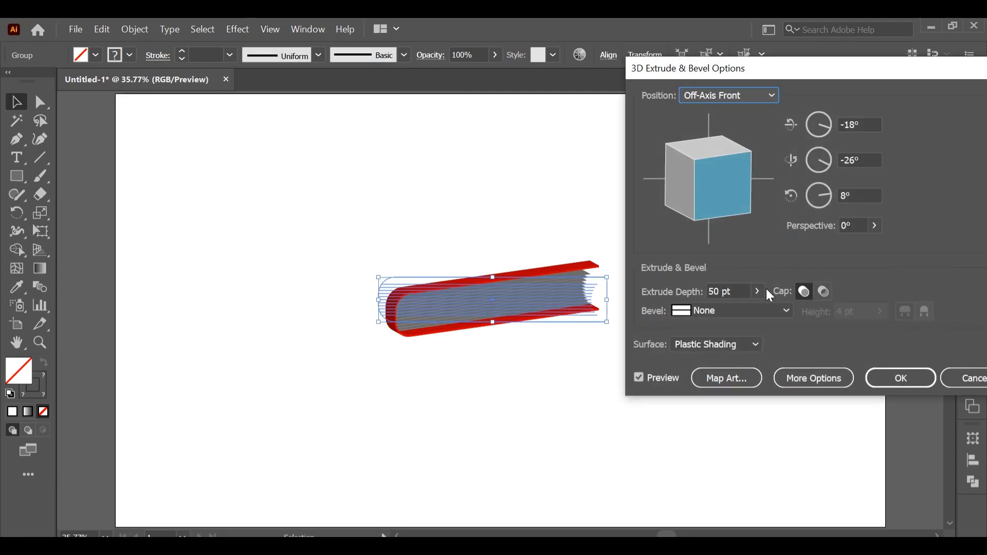
left_click(757, 291)
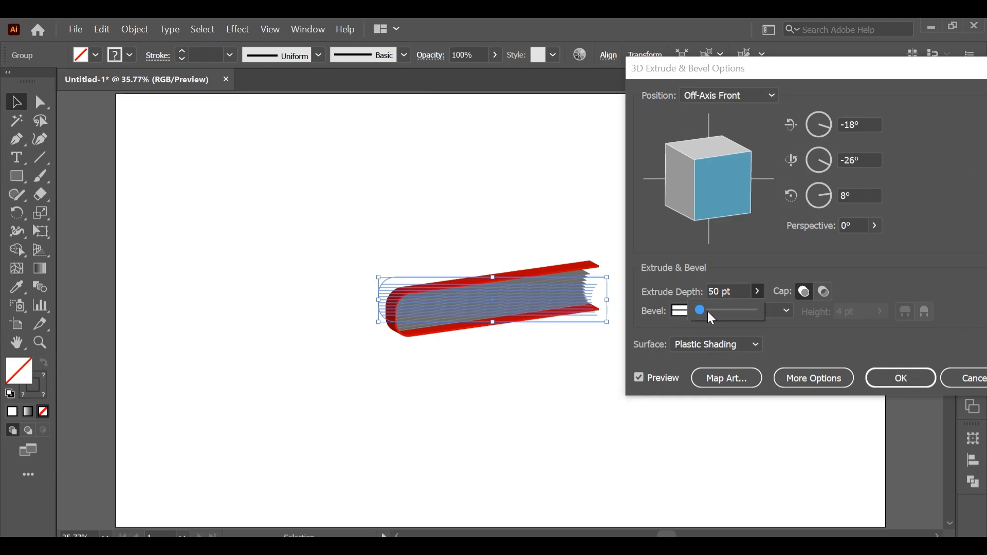
left_click_drag(714, 312, 720, 313)
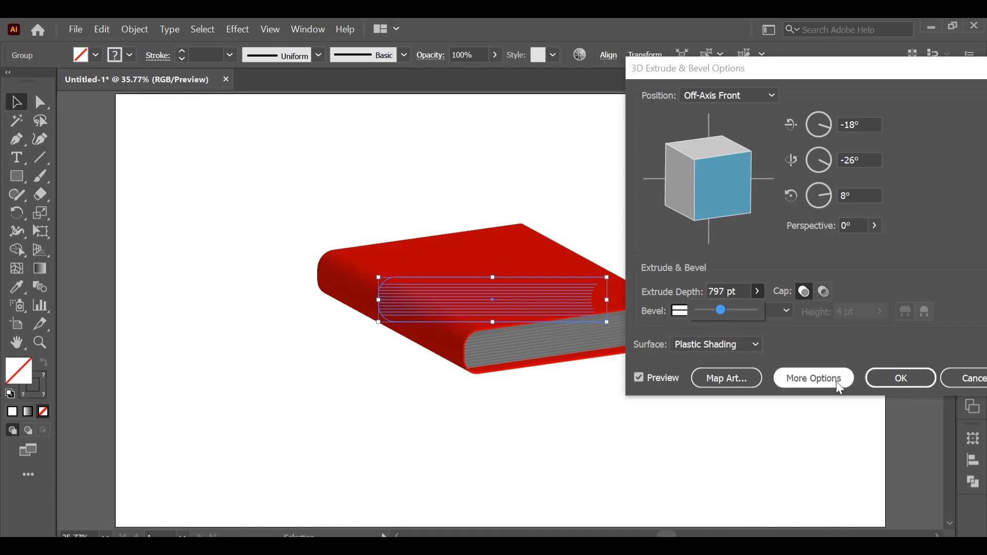
left_click(884, 378)
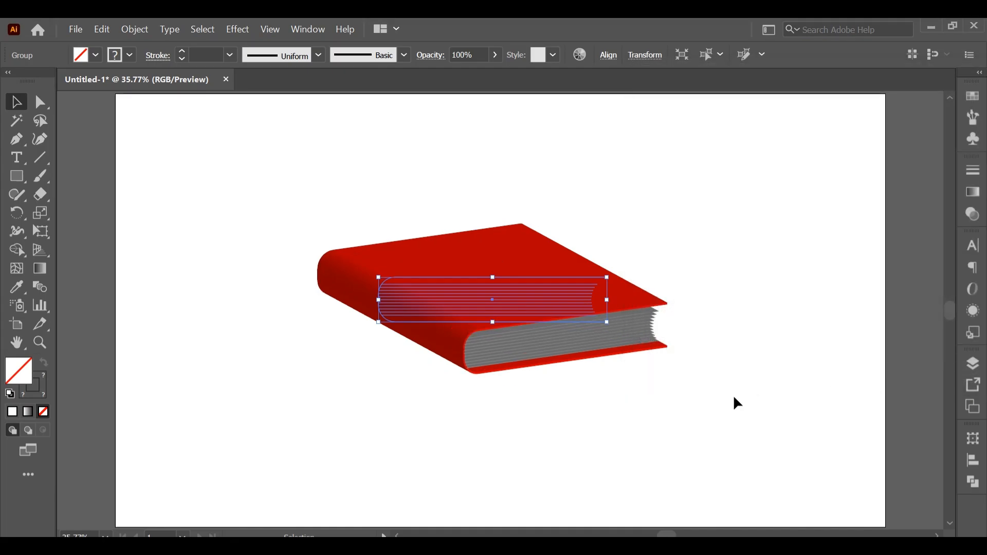
left_click(736, 401)
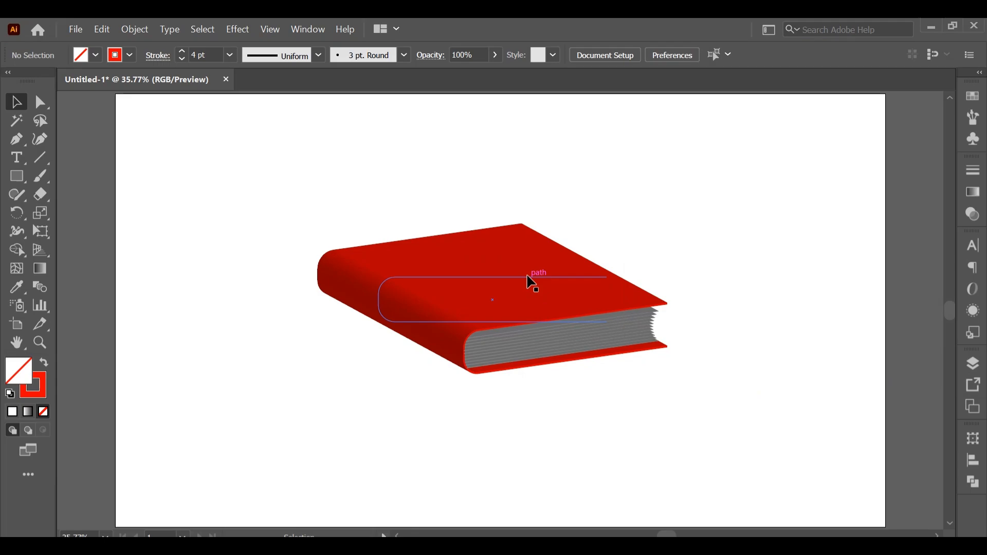
- Place a duplicate of the 3D book on the artboard's lower left and expand its appearance
left_click_drag(505, 292, 324, 343)
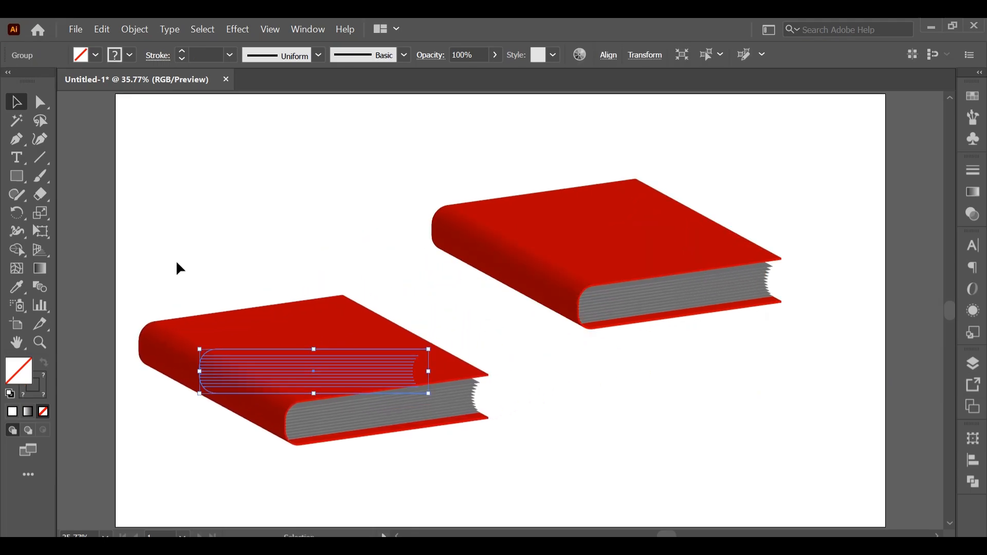
left_click_drag(176, 263, 354, 457)
left_click(134, 30)
left_click(195, 195)
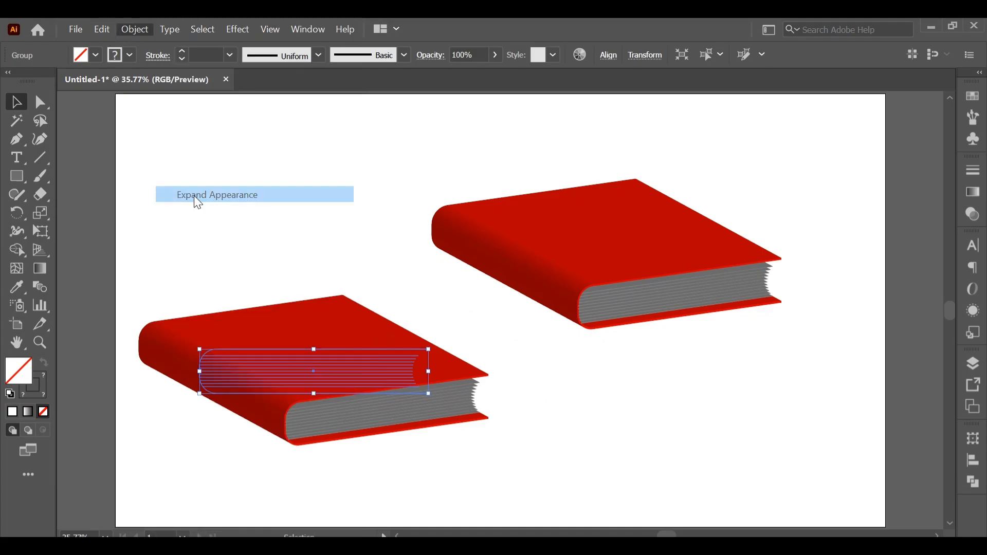
- Ungroup the expanded book copy twice so its faces can be selected separately
right_click(245, 324)
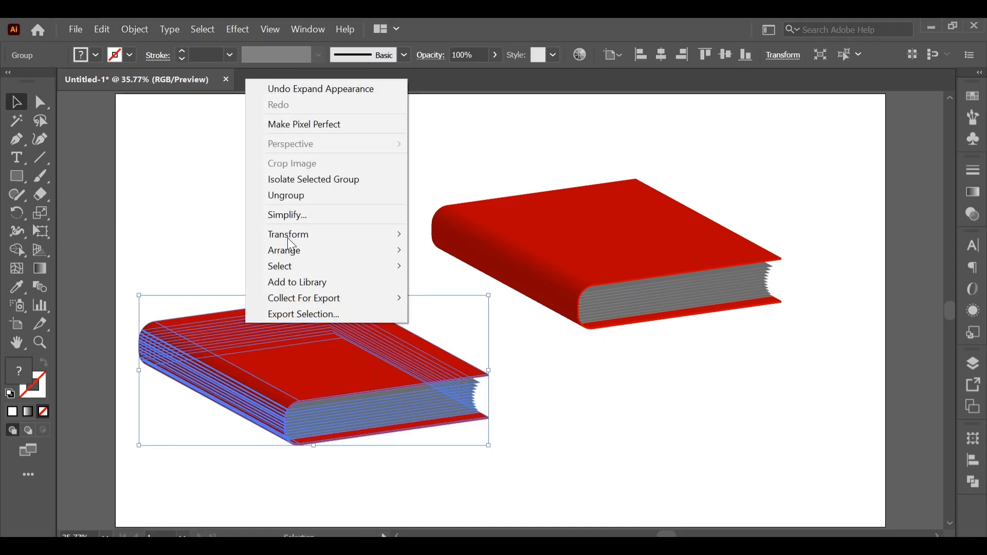
left_click(299, 196)
left_click(235, 210)
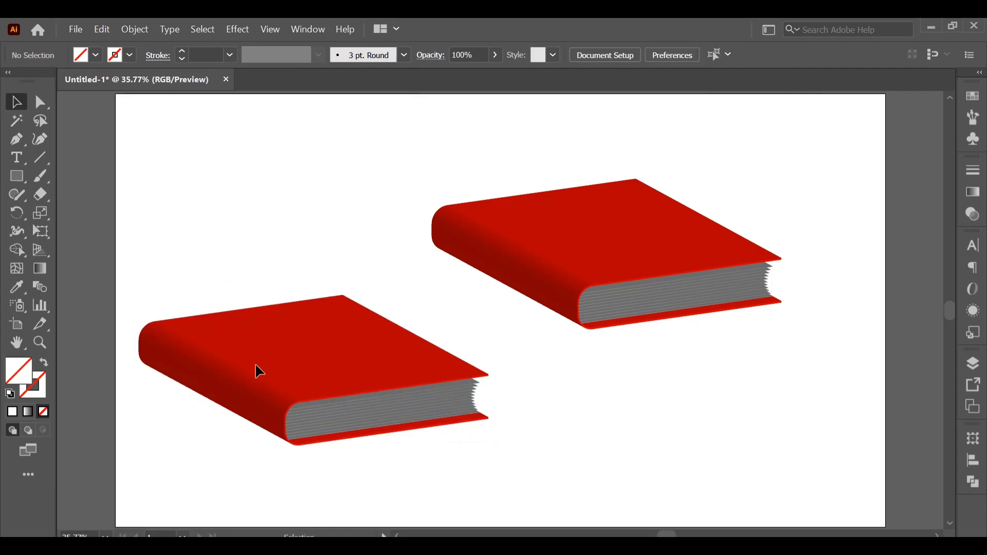
left_click(282, 353)
right_click(288, 338)
left_click(321, 211)
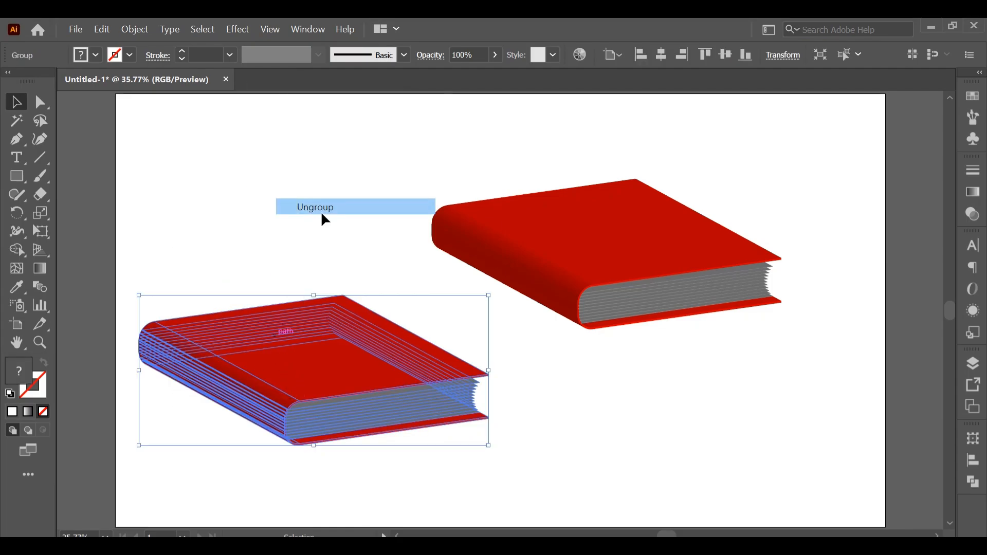
left_click(247, 254)
- Pull the red top cover face out of the expanded book copy and delete the copy's remaining parts
left_click(307, 347)
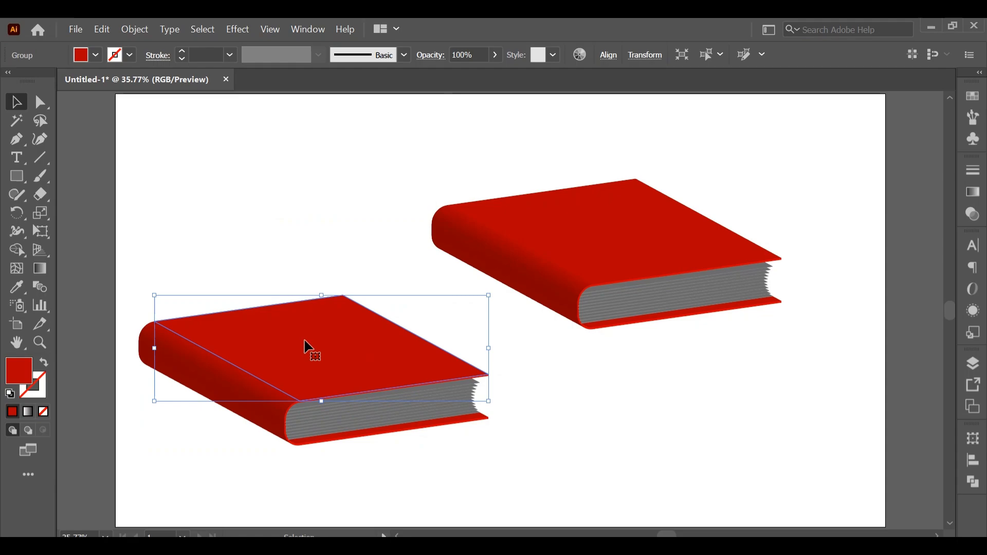
left_click_drag(308, 347, 666, 419)
left_click_drag(117, 280, 371, 492)
key("Delete")
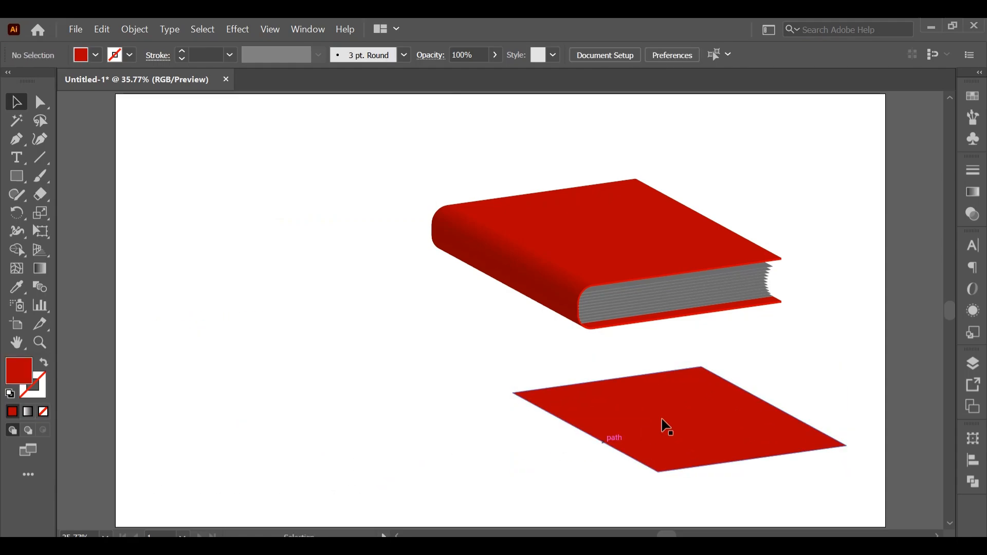
- Move the separated cover face over the lower part of the book and fill it with dark gray
left_click_drag(695, 410, 633, 276)
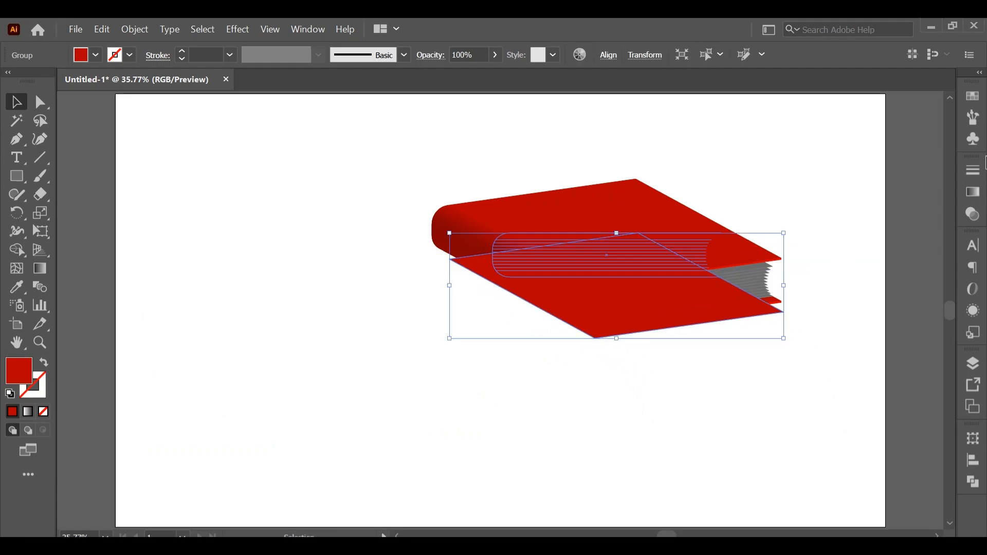
left_click(974, 96)
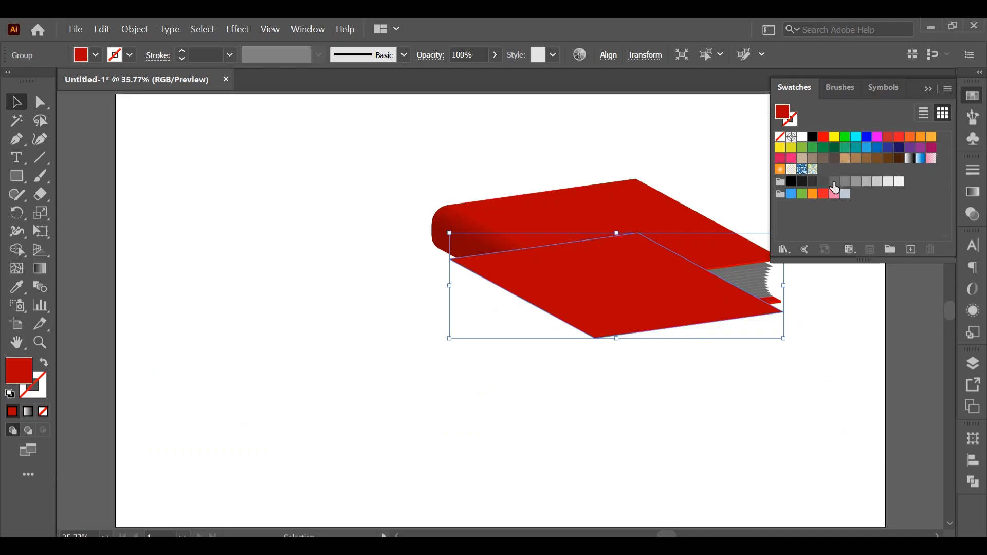
left_click(835, 182)
left_click(934, 88)
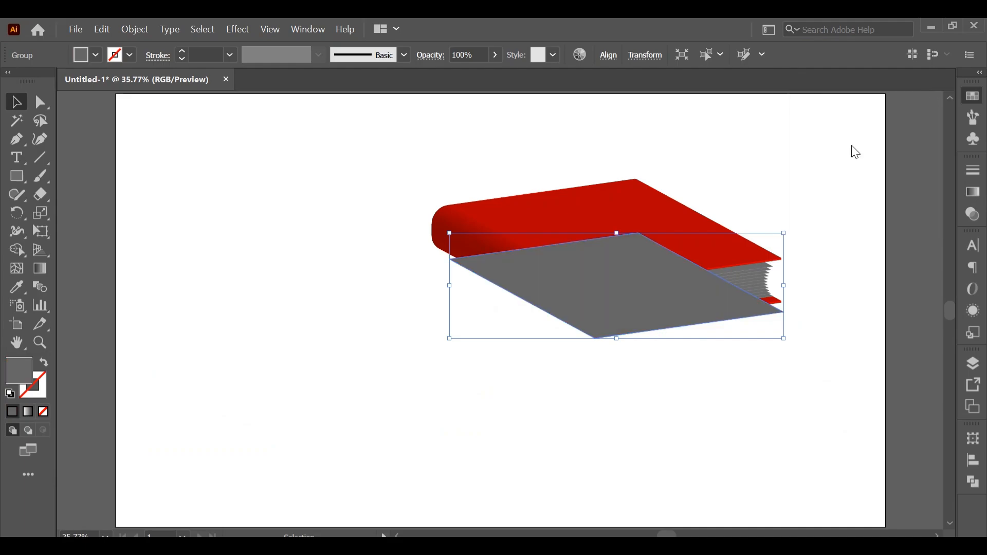
- Enlarge the gray shape to about 881 px wide and send it to the back, fitted as a thin shadow under the book
left_click_drag(450, 232, 431, 217)
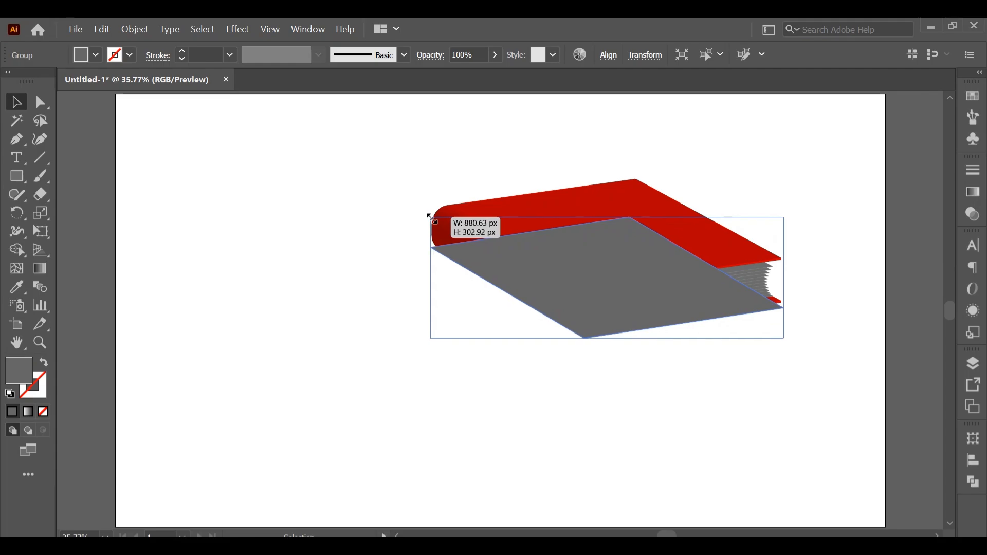
right_click(631, 285)
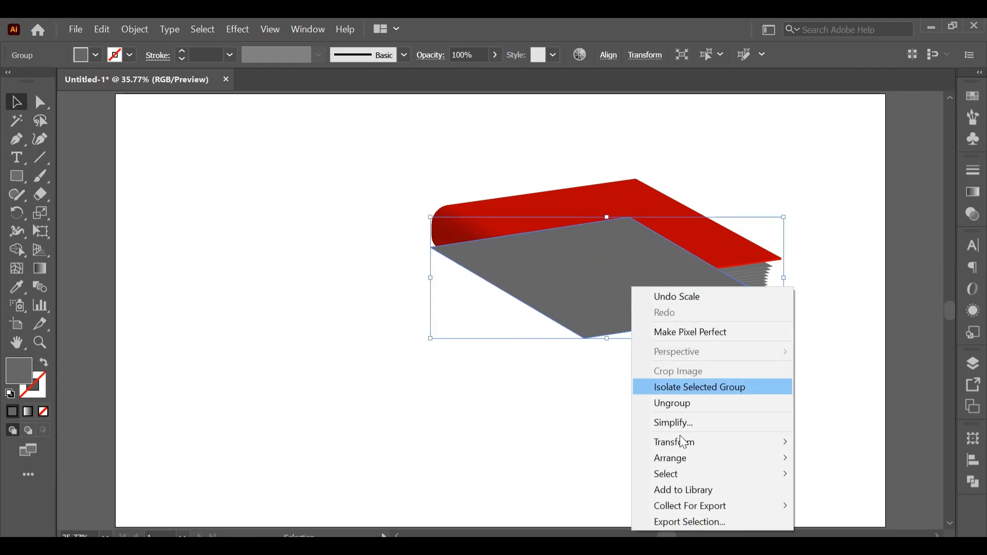
mouse_move(685, 460)
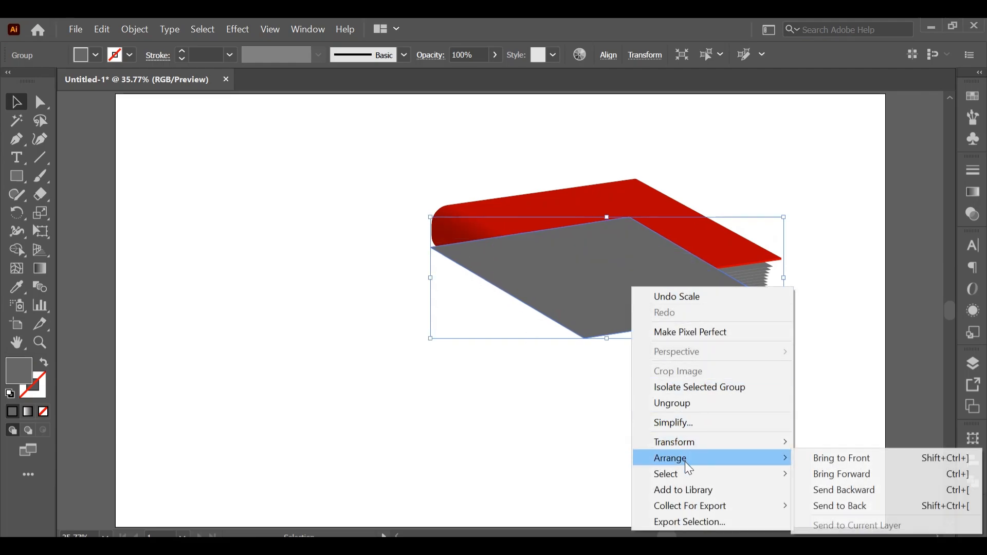
left_click(849, 511)
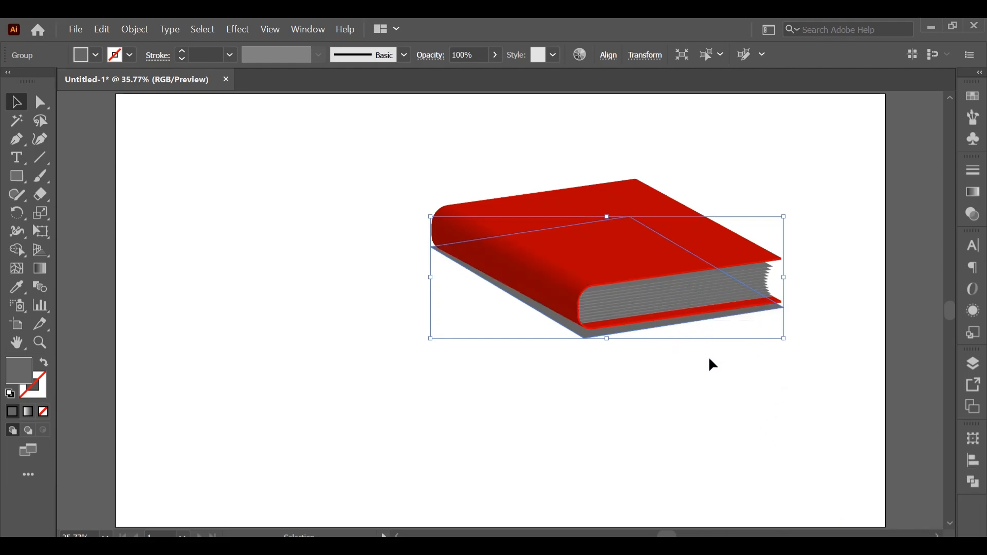
left_click_drag(611, 341, 612, 337)
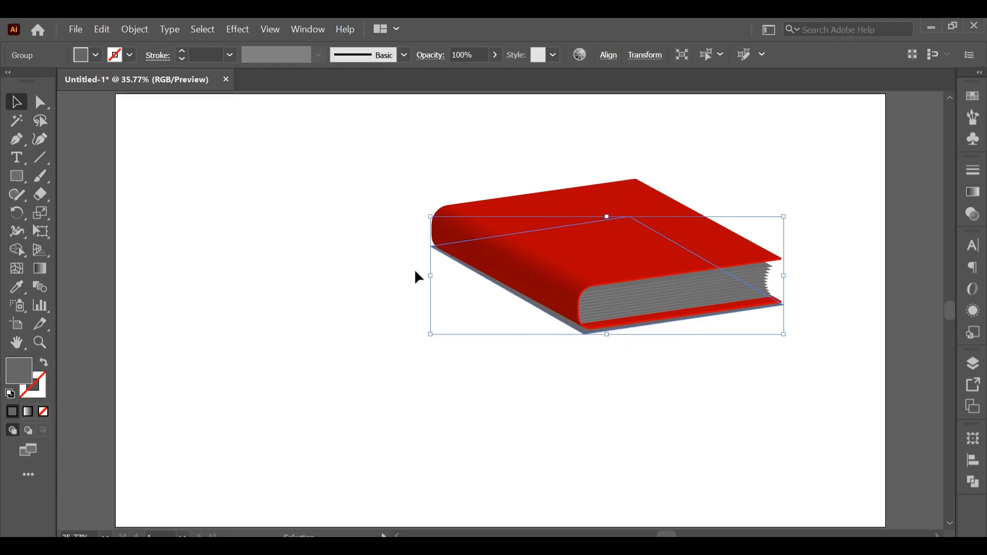
- Apply a Gaussian Blur with a radius of 25.9144 pixels to the gray shadow shape under the book
left_click(234, 29)
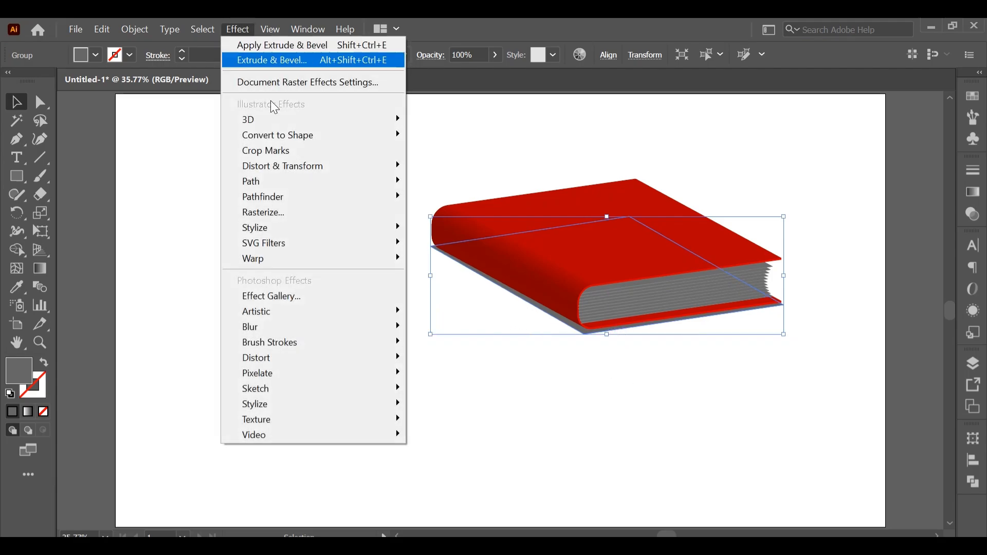
mouse_move(335, 330)
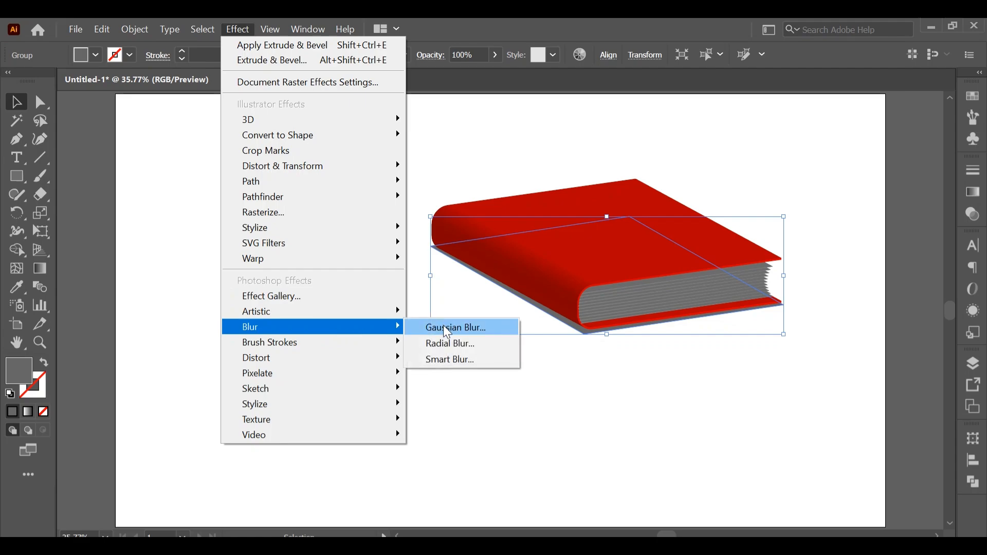
left_click(447, 329)
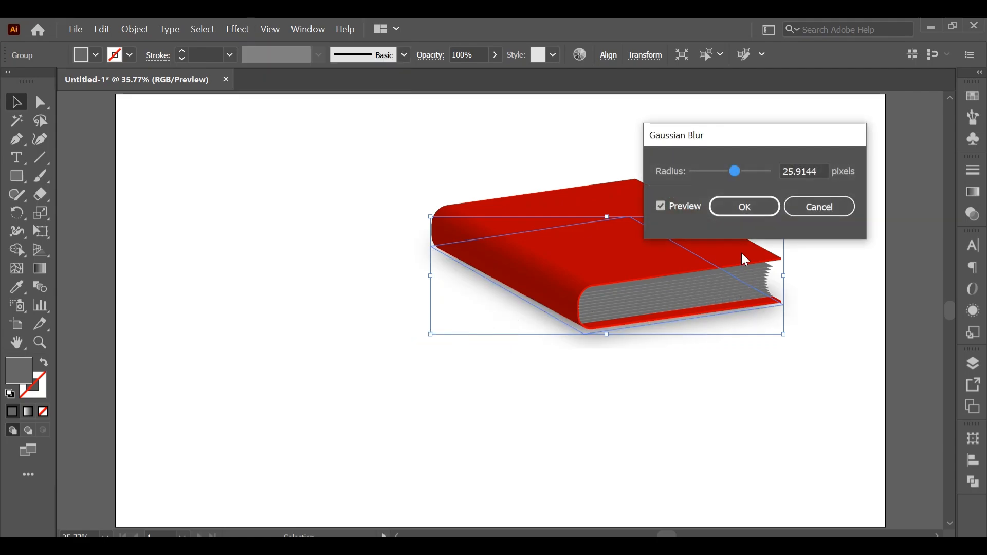
left_click(749, 211)
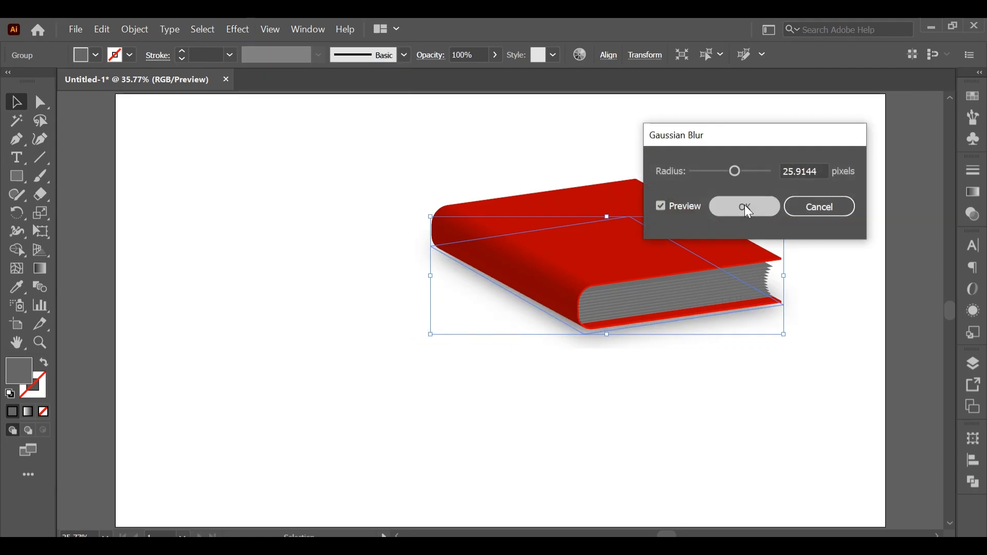
left_click(288, 181)
- Move the book and its shadow together toward the middle of the artboard and group them
left_click_drag(338, 138, 829, 376)
left_click_drag(636, 265, 500, 326)
right_click(486, 311)
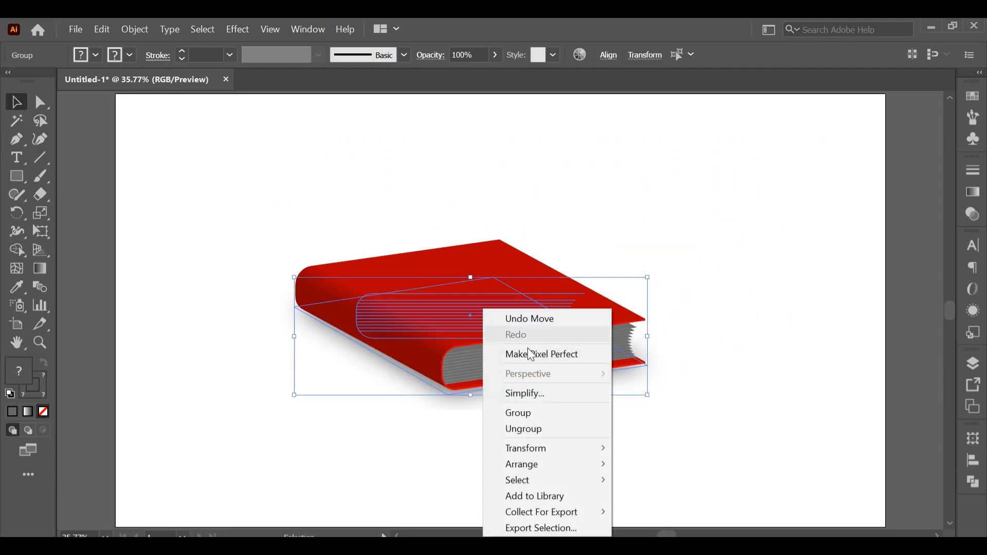
left_click(532, 428)
left_click(746, 385)
left_click_drag(506, 331, 533, 315)
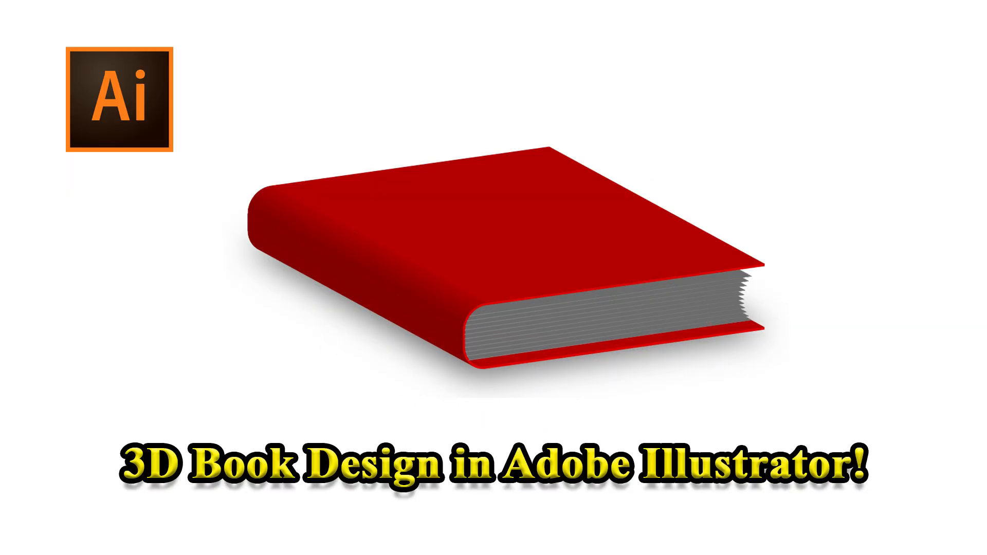